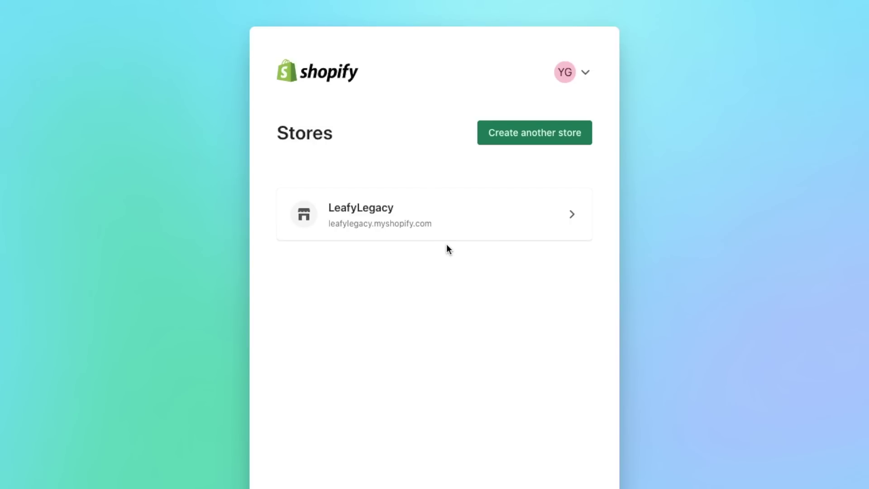
Open the LeafyLegacy store from the list of Shopify stores.
click(444, 241)
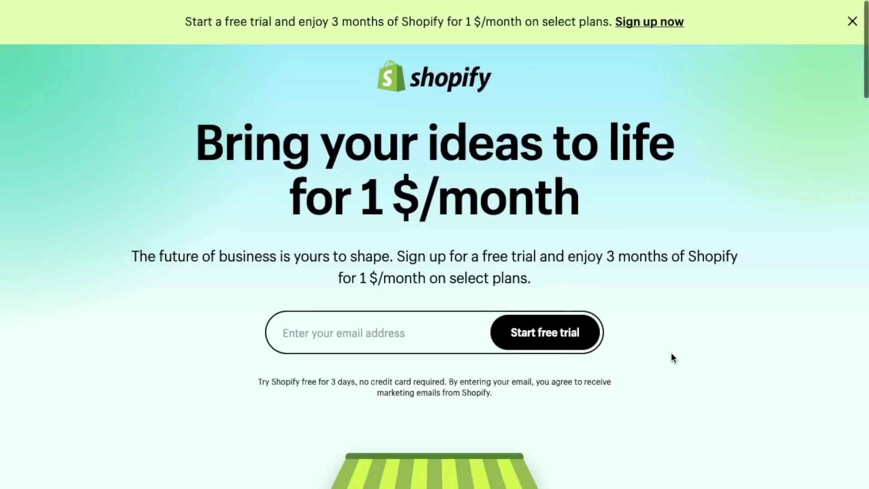
scroll(672, 357, down, 20)
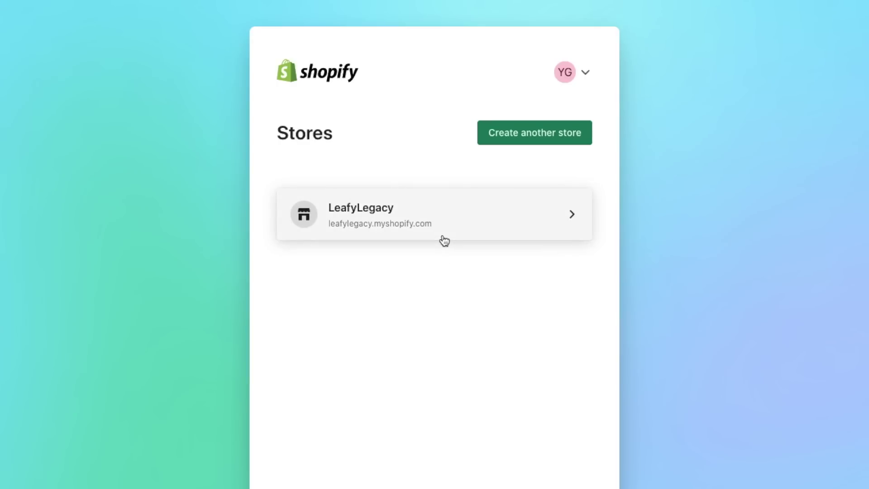
click(443, 241)
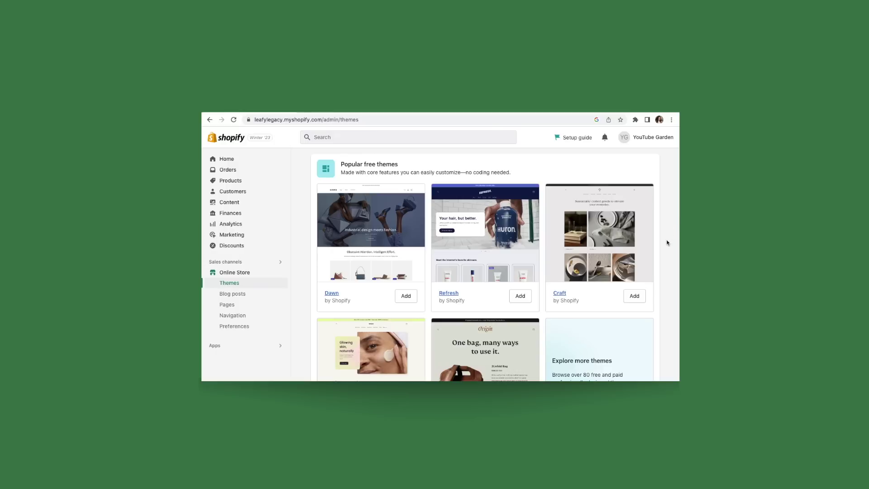
Browse the popular free themes, visit the Theme Store and look through its free theme listings.
scroll(667, 243, down, 3)
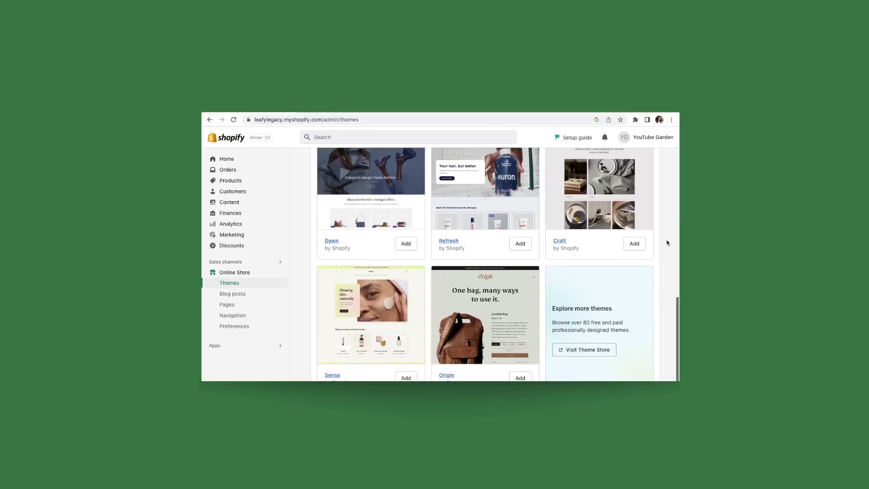
click(607, 335)
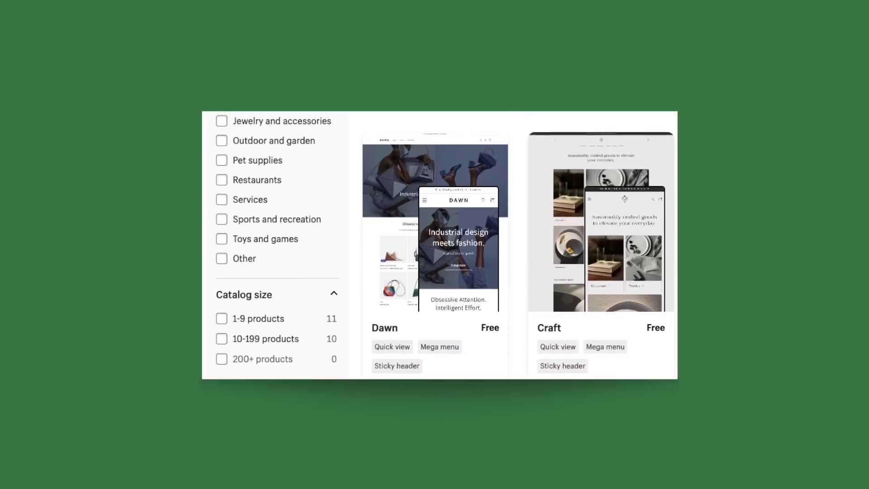
scroll(445, 242, down, 1)
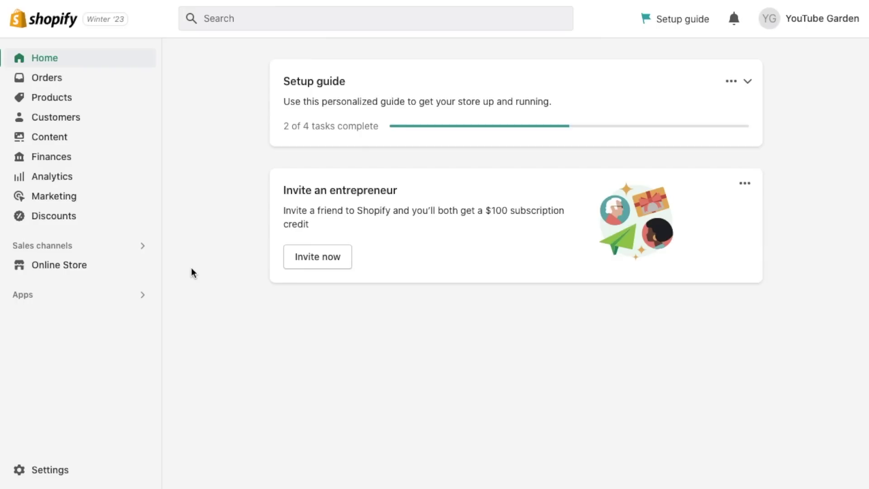
Add the free Dawn theme to the online store's theme library and open its editor in a new browser tab.
click(100, 270)
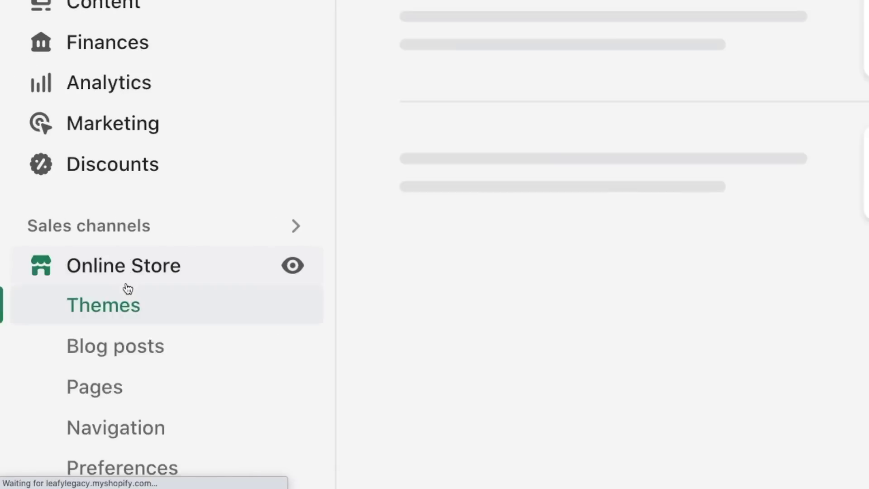
scroll(850, 322, down, 12)
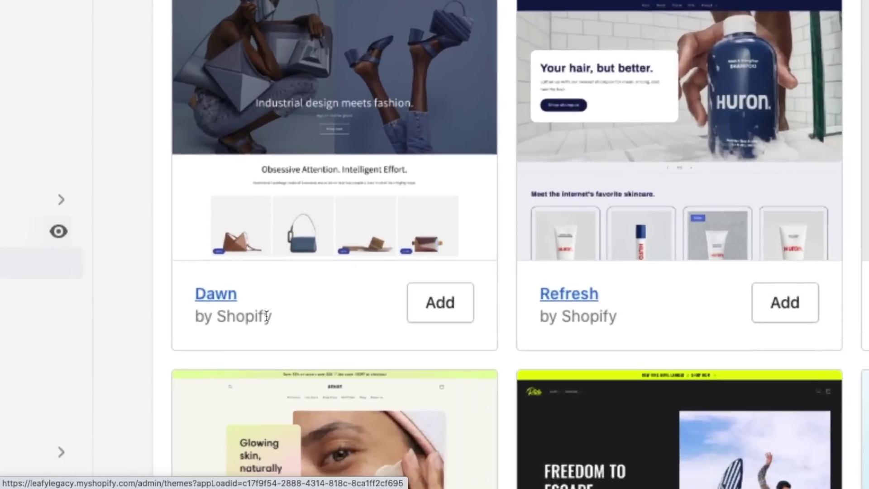
scroll(295, 315, up, 2)
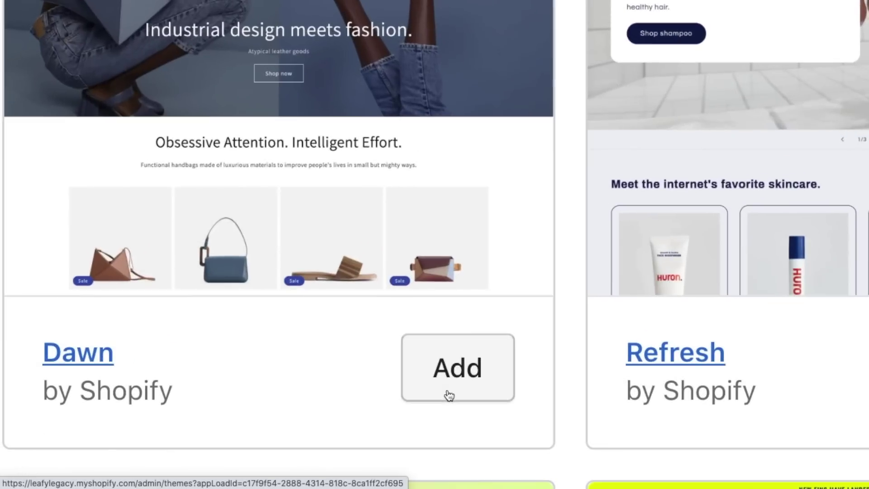
click(472, 395)
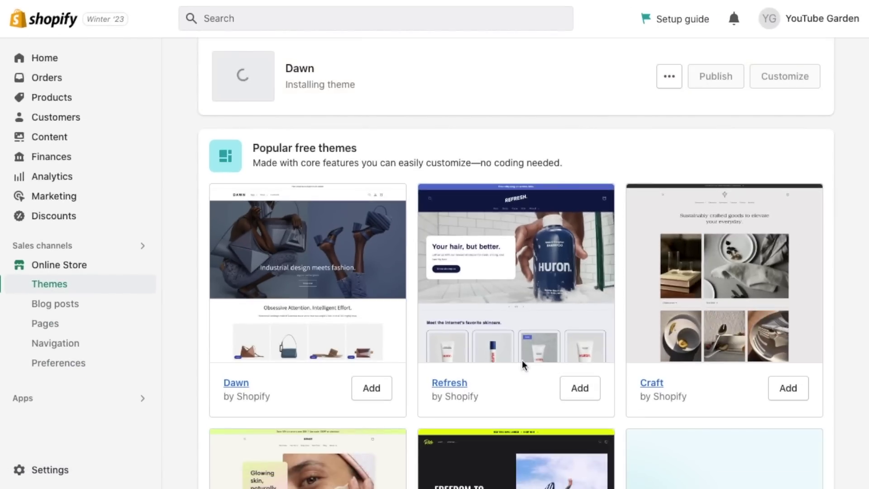
scroll(659, 459, up, 1)
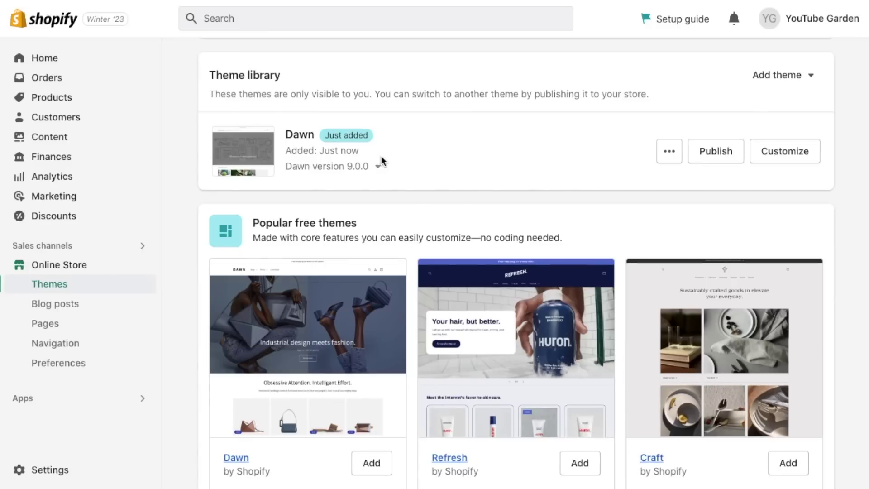
right_click(777, 163)
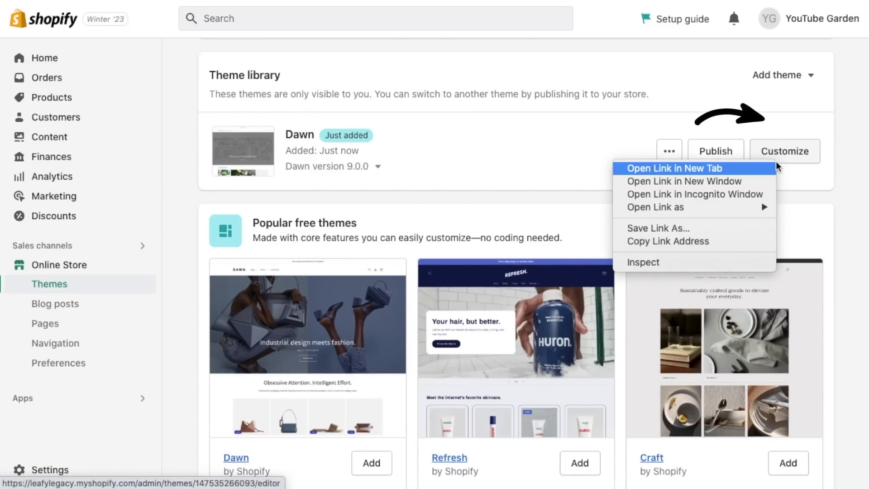
click(732, 167)
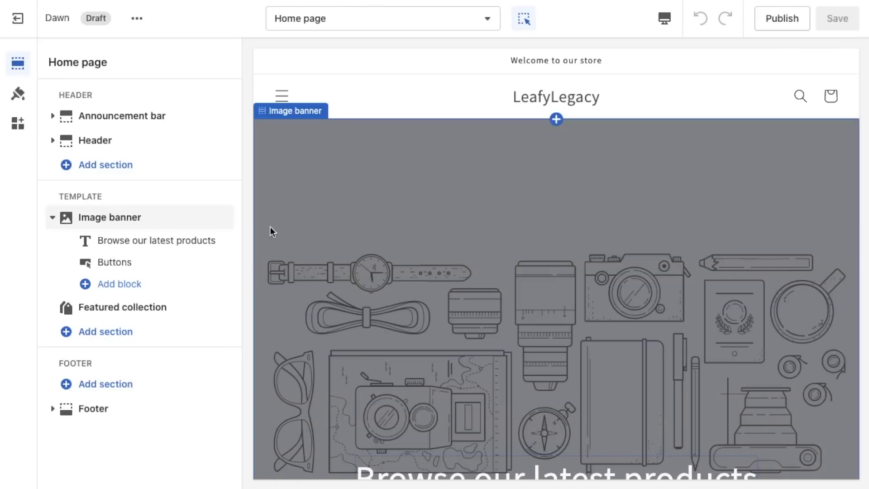
Examine the color options in the Dawn theme settings, from the button and accent colors to the background colors.
click(18, 96)
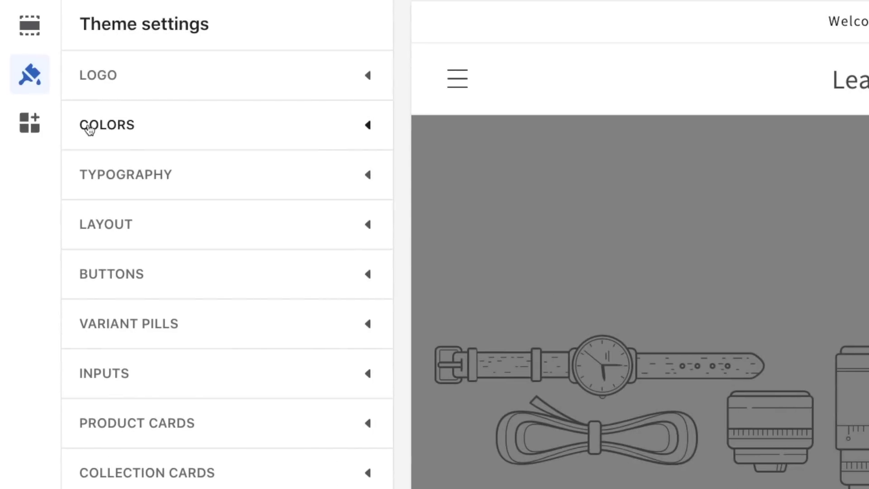
click(134, 135)
scroll(169, 142, down, 5)
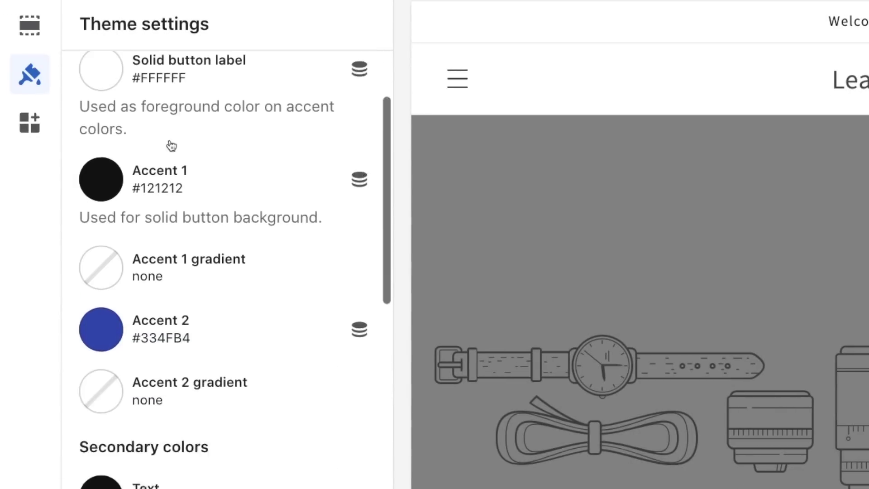
scroll(171, 145, down, 8)
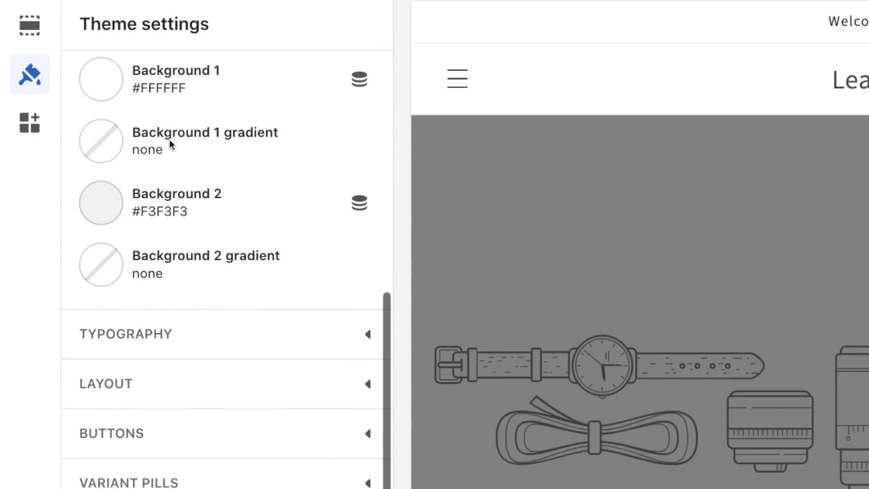
scroll(169, 139, down, 3)
click(366, 91)
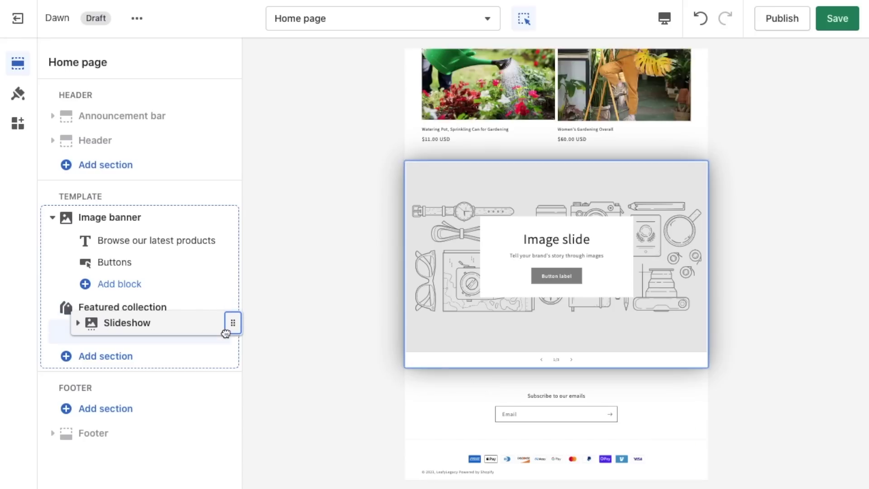
Move the Slideshow section above the Image banner in the home page template.
drag(226, 333, 225, 297)
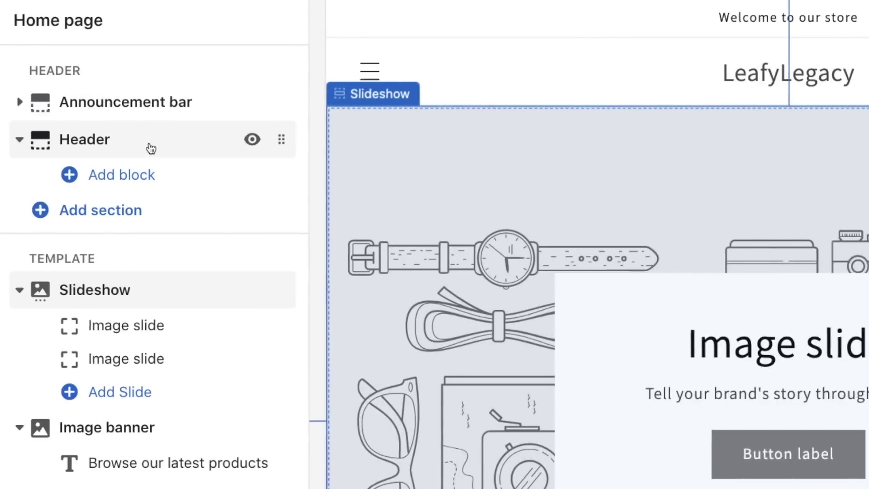
From the Header section's theme settings link, set the store logo to the first Leafy Legacy logo PNG in the image library.
click(134, 144)
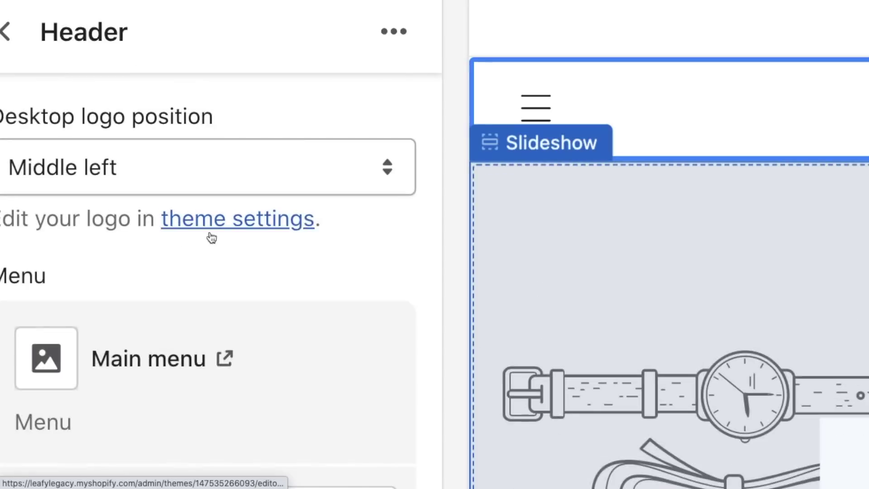
click(236, 219)
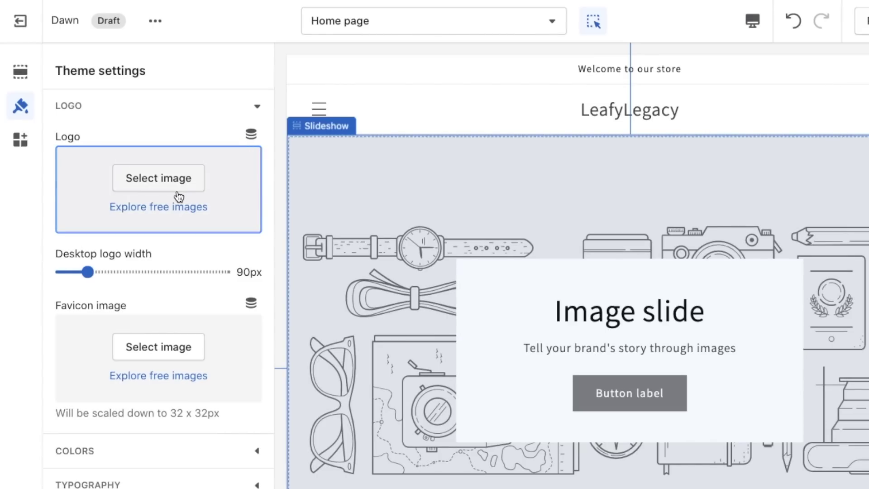
click(160, 184)
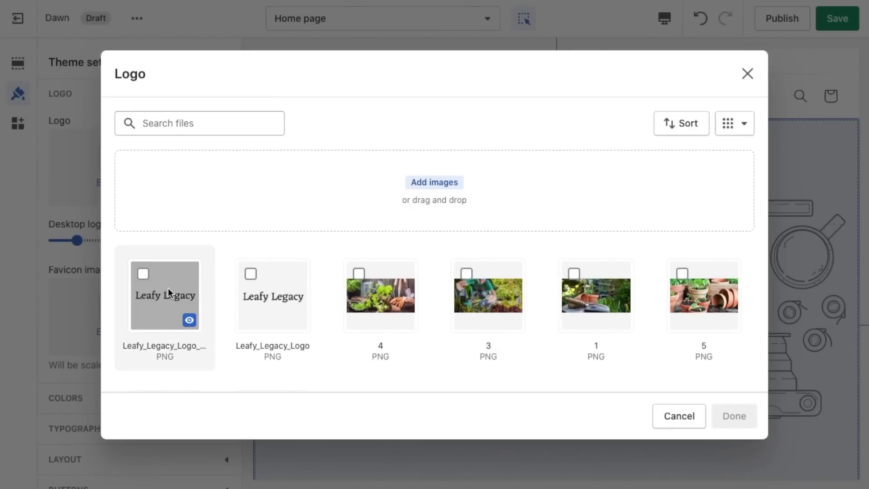
click(168, 288)
click(734, 415)
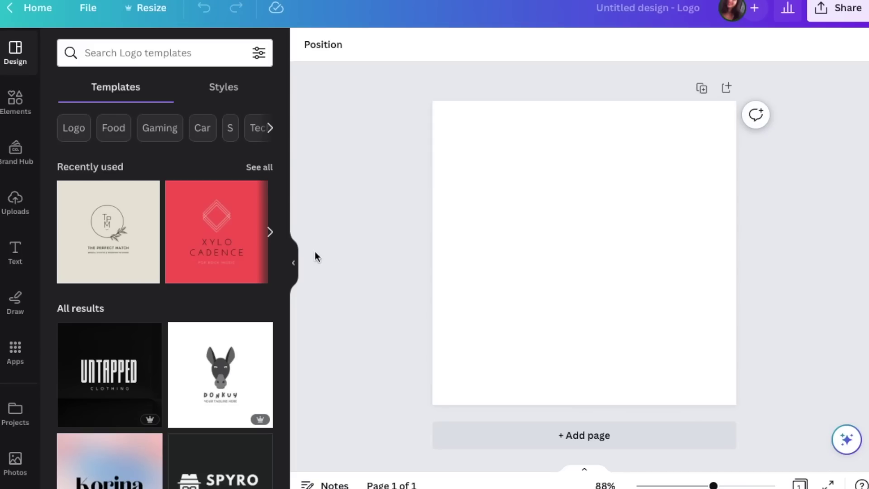
scroll(251, 295, down, 8)
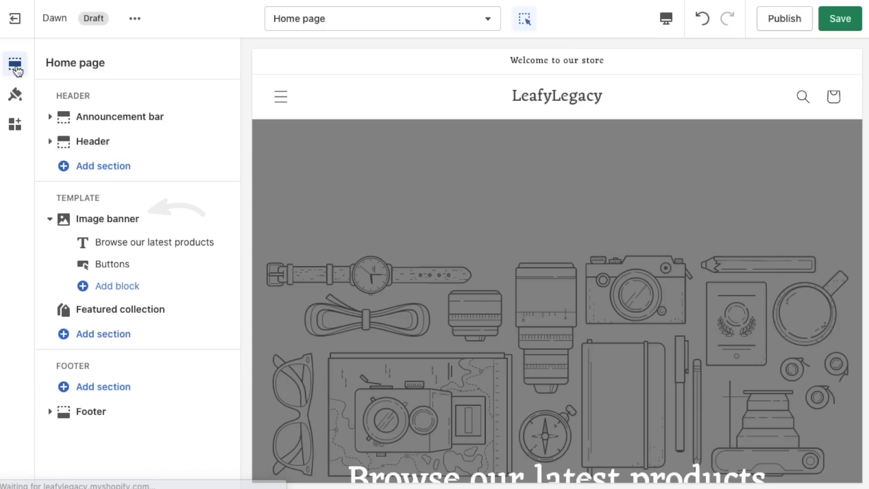
Set the Image banner's first image to the gardener photo named 3.
click(109, 219)
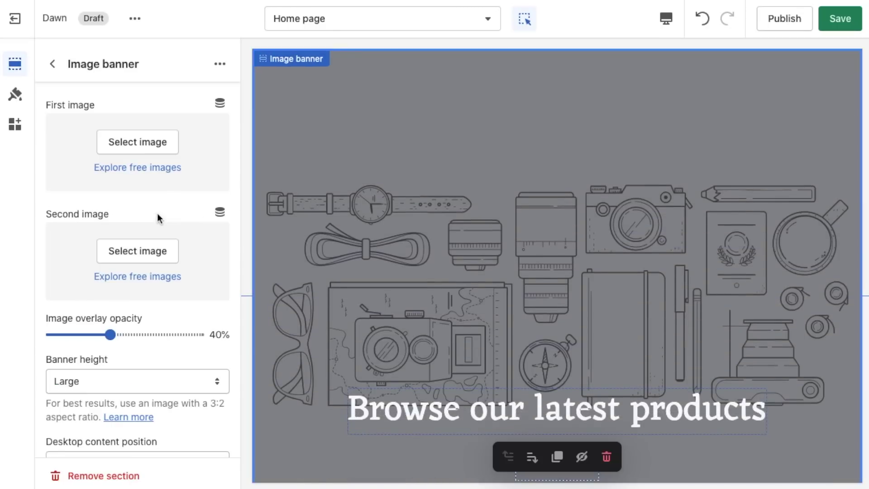
click(194, 142)
click(465, 314)
click(736, 419)
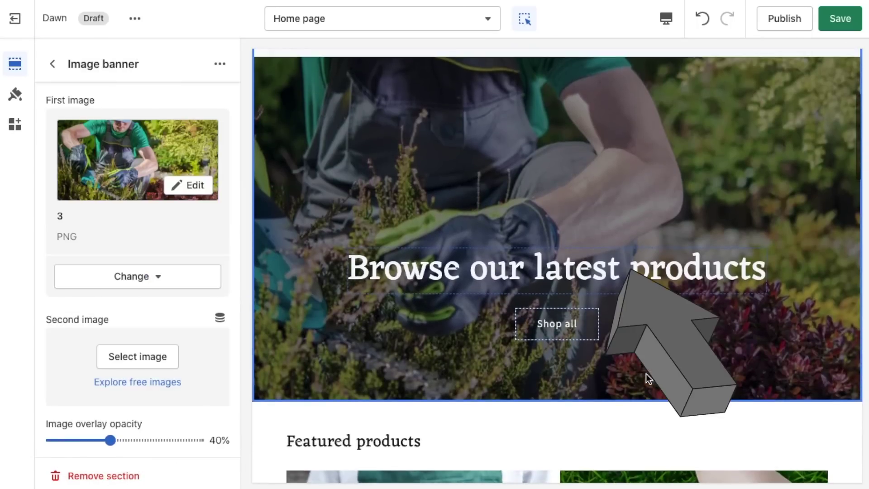
Change the banner heading to "Leafy Legacy" and return to the home page section list.
click(556, 268)
triple_click(91, 158)
text(Lea)
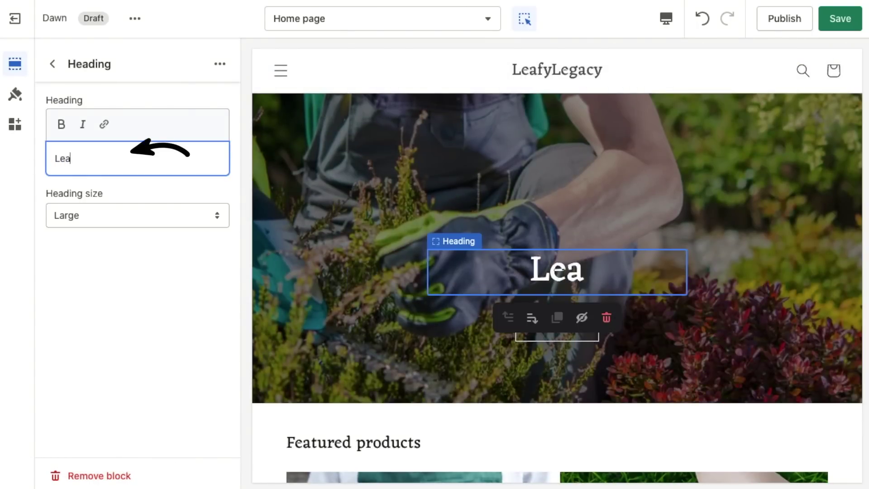
text(fy Legacy)
click(52, 64)
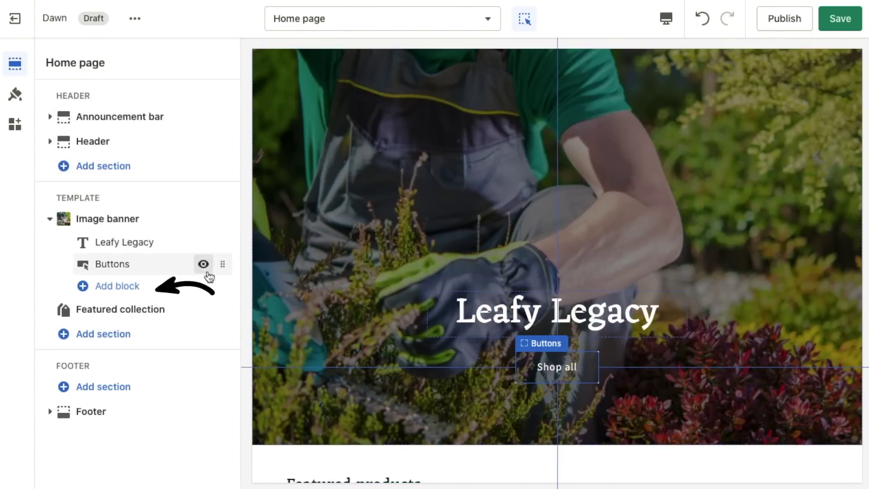
Add a text block to the Image banner and set its description to "Cultivate your legacy, one plant at a time.".
click(143, 292)
click(266, 319)
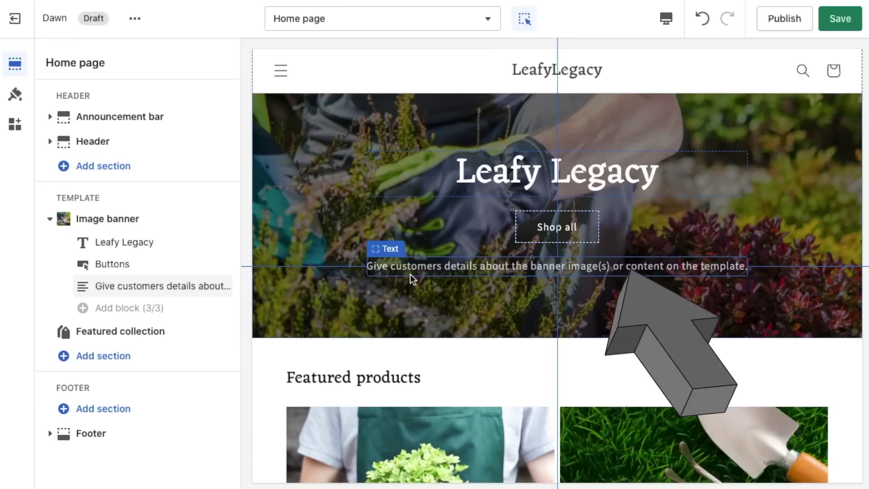
click(444, 270)
triple_click(104, 193)
text(Cultivate your legacy,)
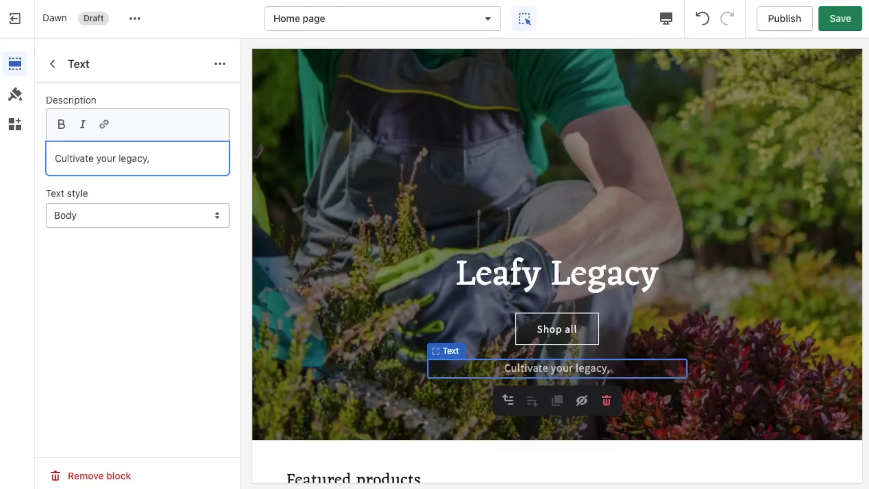
text( one plant at a time.)
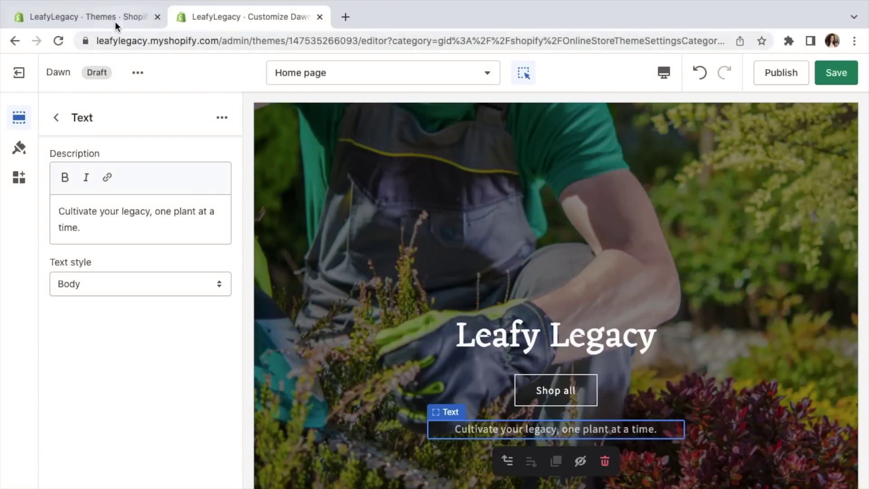
In the store admin, start a new product and title it "Clay Plant Pot".
click(114, 20)
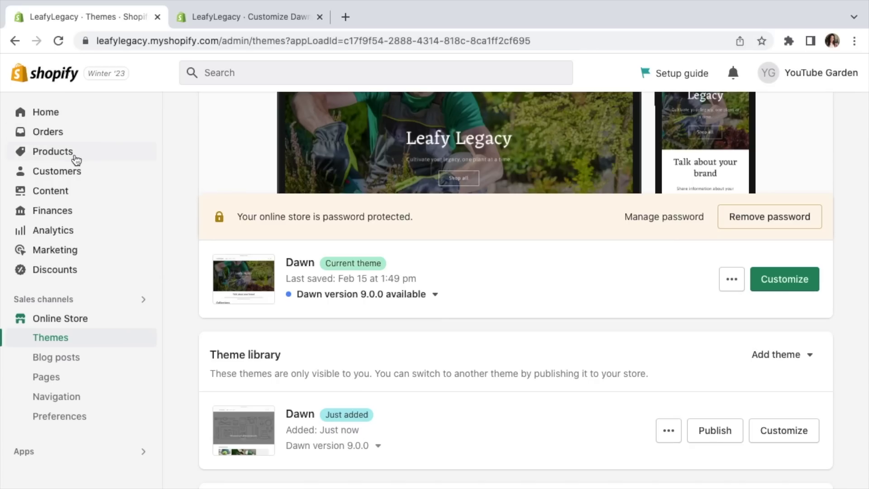
click(74, 158)
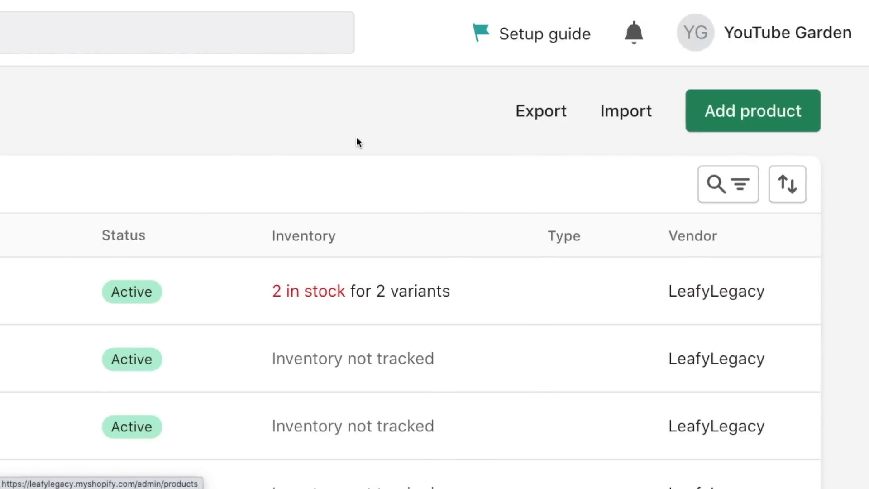
click(761, 125)
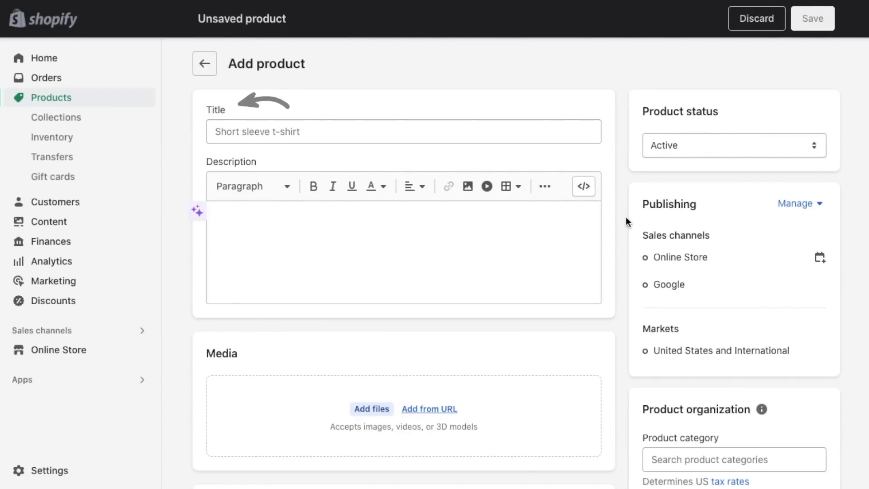
click(403, 131)
text(Clay Plant Pot)
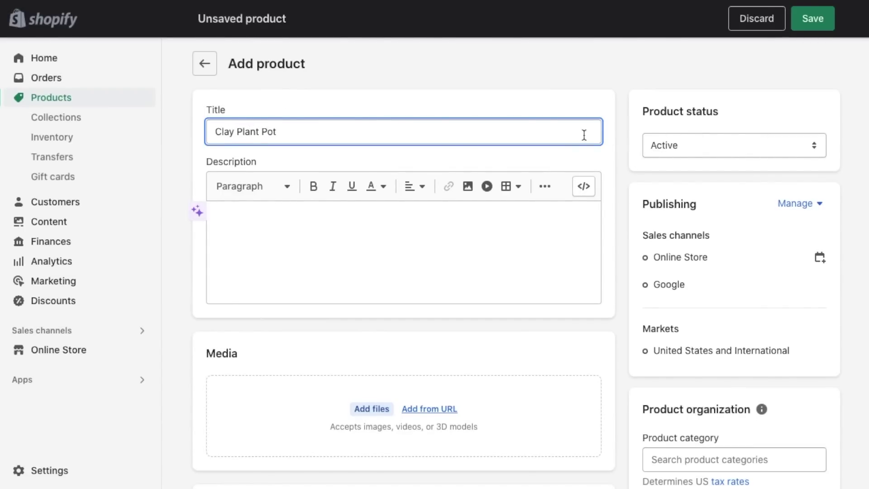
scroll(254, 181, down, 2)
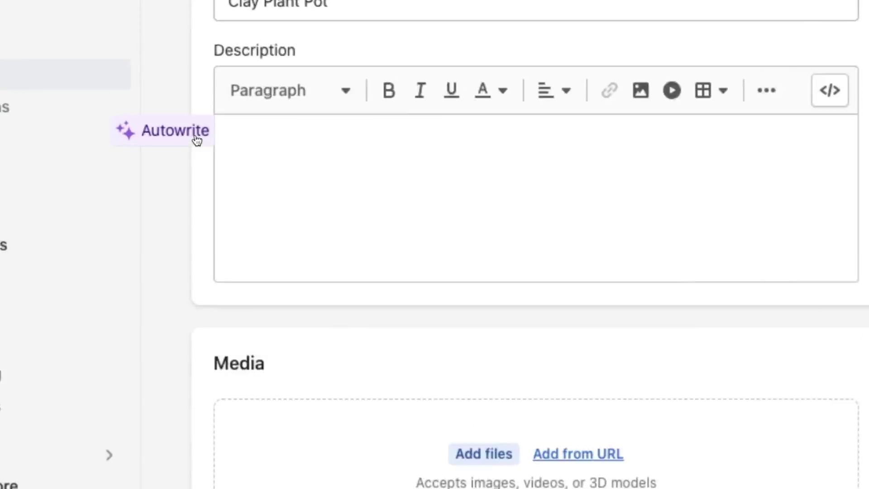
Generate the product description with Autowrite from the keywords "clay plant pot" and keep the generated text.
click(251, 149)
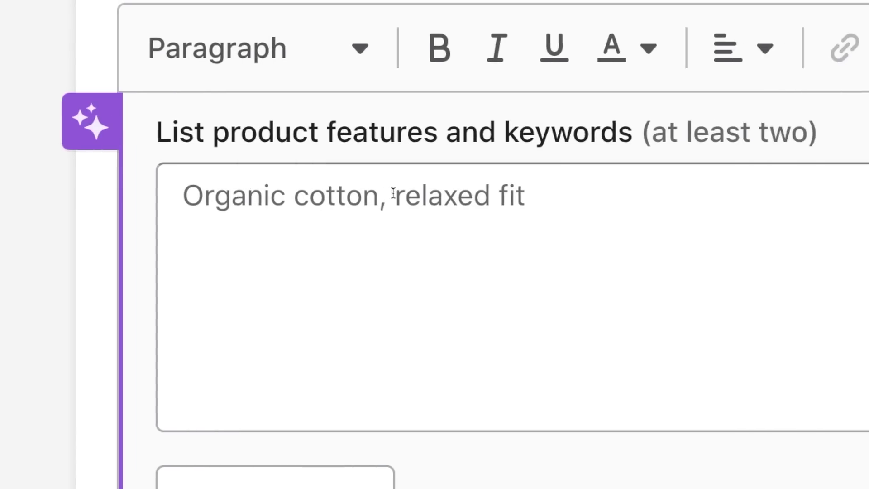
click(393, 193)
text(clay plant pot)
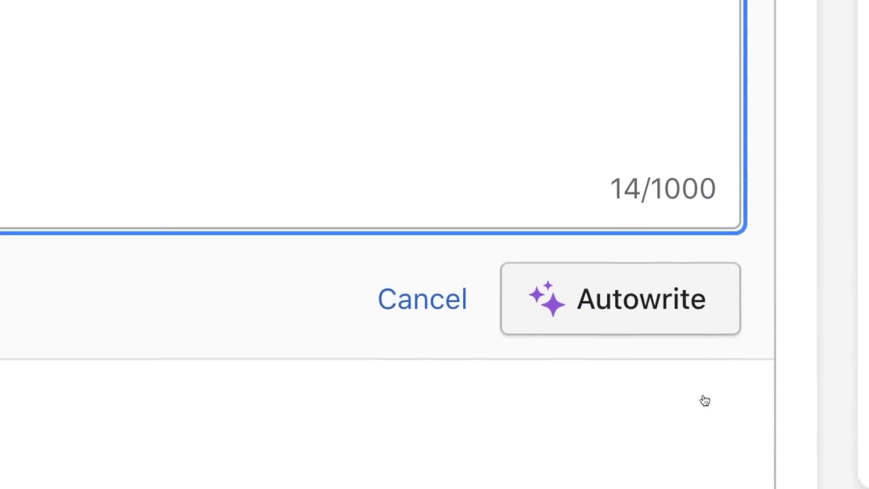
click(795, 419)
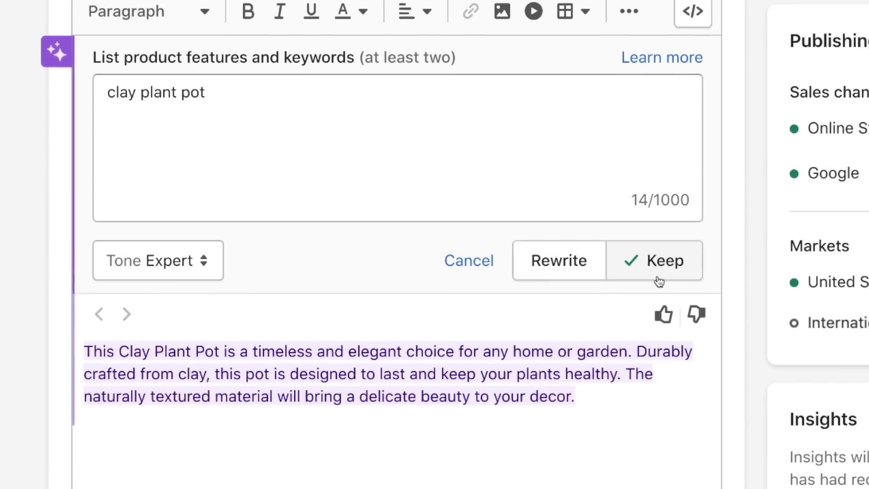
scroll(654, 320, down, 3)
scroll(653, 320, up, 1)
click(654, 140)
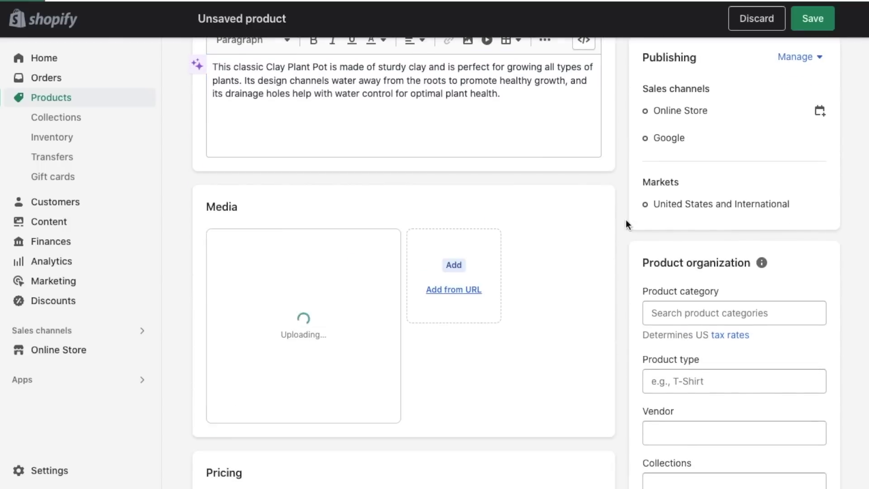
Set the product's search listing page title to "Clay Plant Pot - Gardening Store - Leafy Legacy" and save the product.
scroll(625, 281, down, 5)
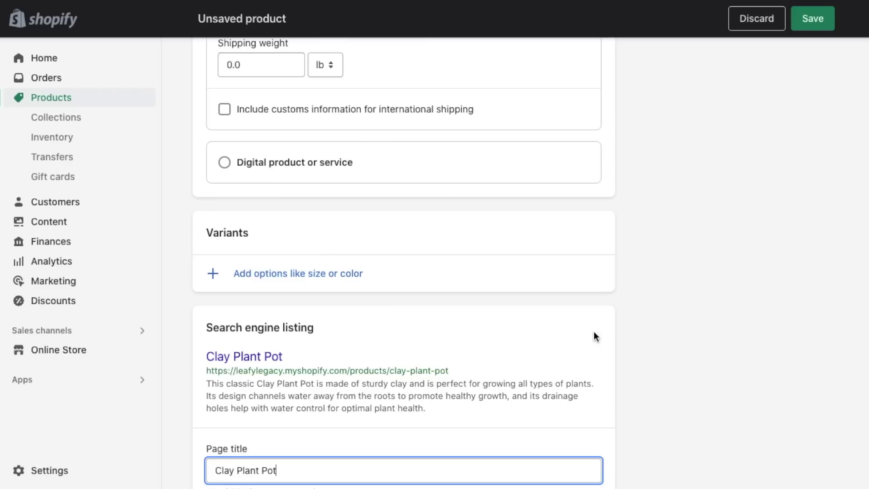
scroll(634, 378, down, 5)
text(- Leafy Legacy)
click(286, 253)
text(Gardening Store -)
click(549, 365)
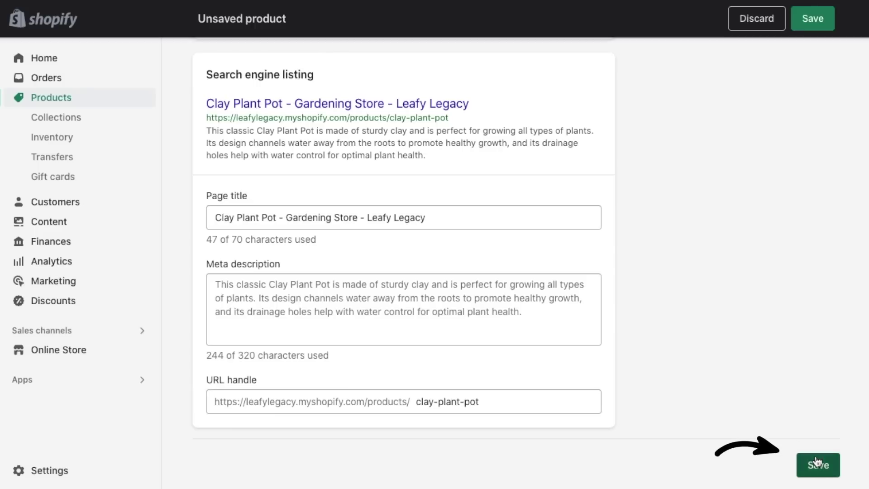
click(817, 465)
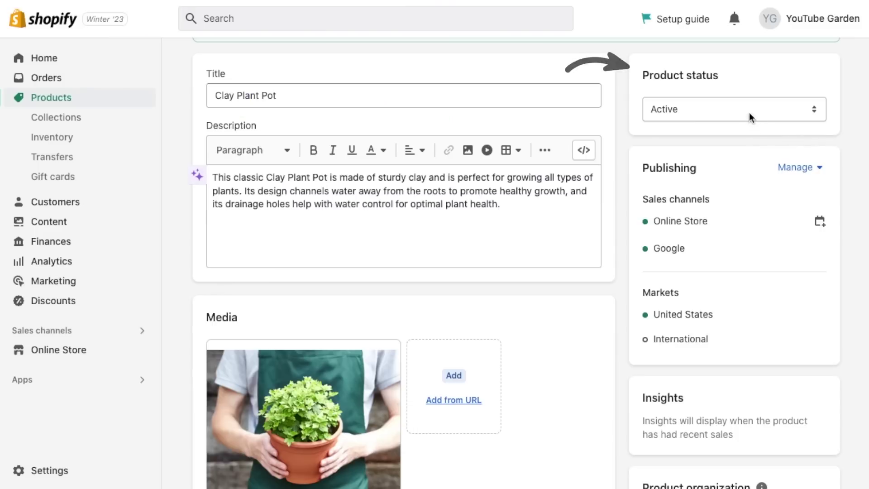
Check the status options available for the clay plant pot and return to the product list.
click(749, 112)
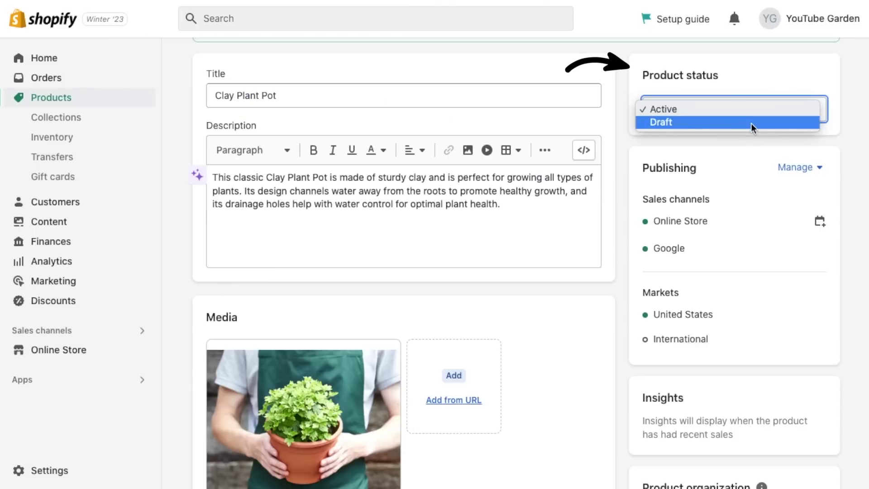
click(88, 105)
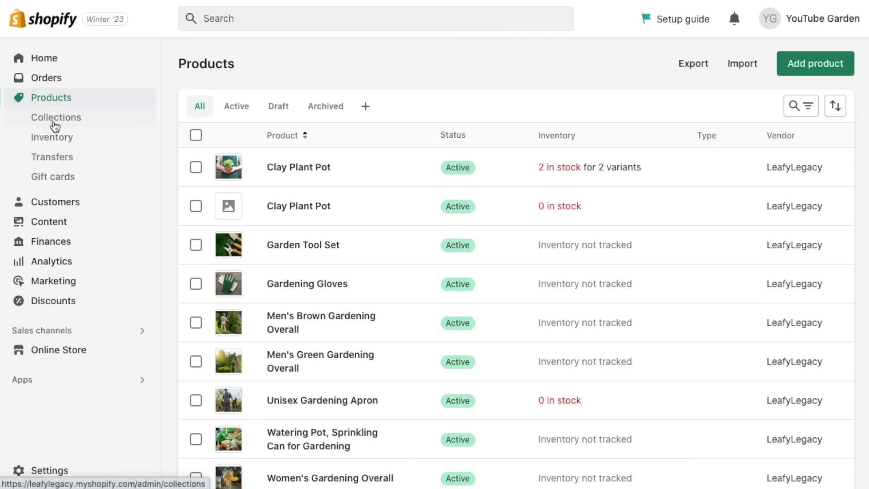
scroll(55, 126, up, 5)
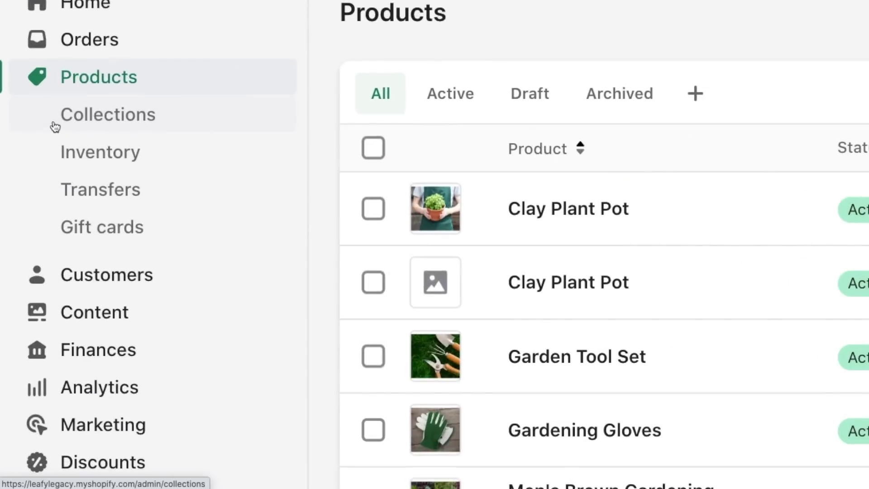
Create a new collection titled "Gardening Tools" with the Manual collection type.
click(89, 130)
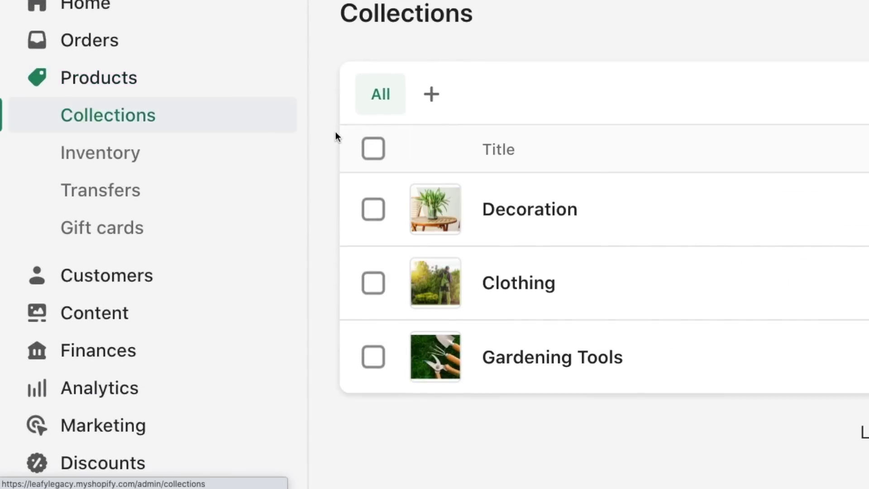
scroll(336, 131, right, 10)
click(729, 85)
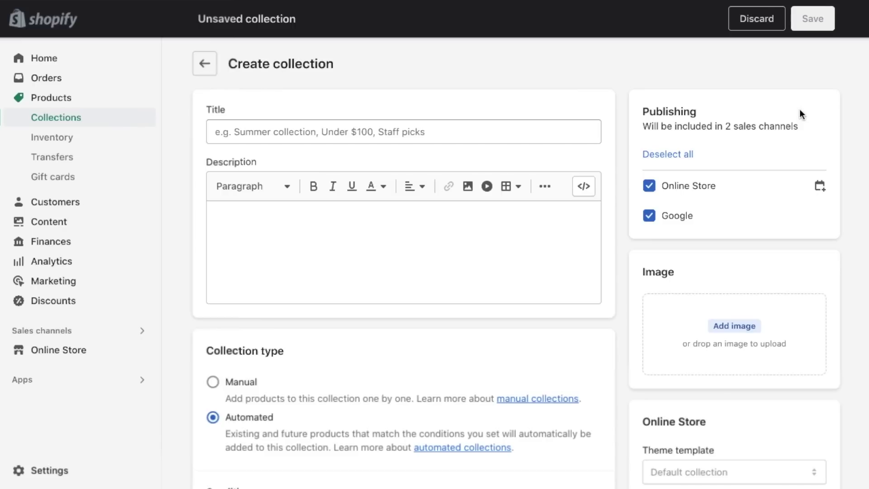
click(317, 132)
text(Gardening)
click(628, 188)
Set the collection's search listing page title to "Gardening Tools - Leafy Legacy" and save the collection.
scroll(628, 189, down, 8)
click(429, 218)
text(- Leafy Legacy)
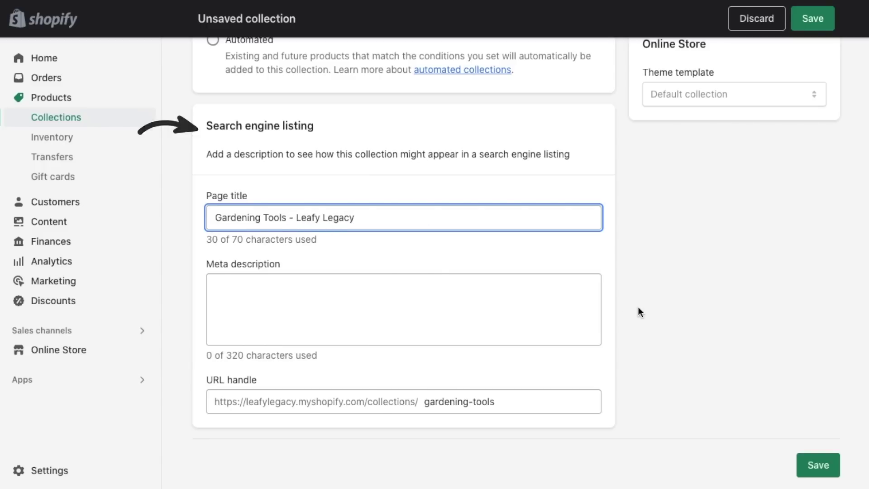
Search products for "tool" and add Watering Pot, Garden Tool Set and Clay Plant Pot to the collection.
scroll(639, 310, up, 5)
click(238, 256)
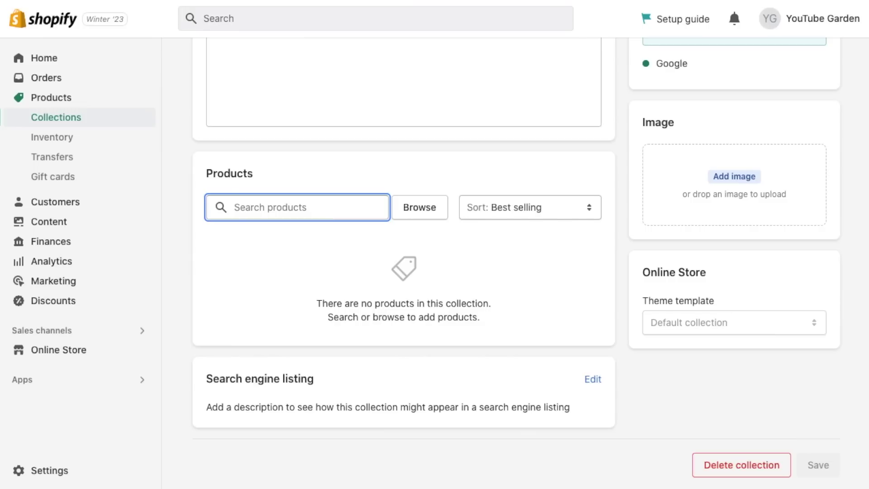
text(tool)
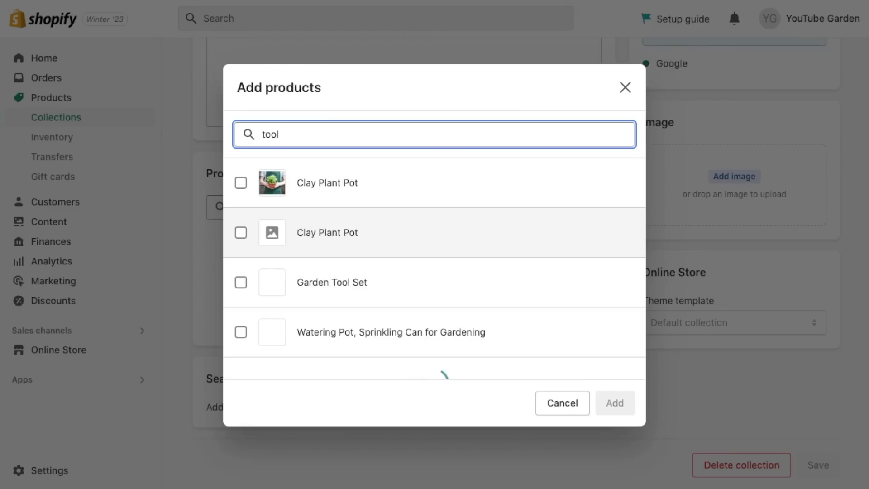
click(339, 140)
click(609, 447)
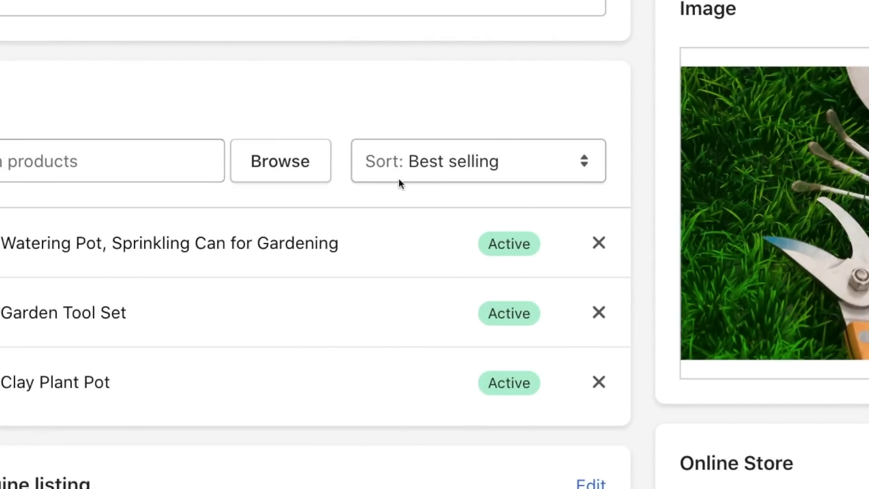
Set the sort order of the collection's products to Manually.
click(399, 179)
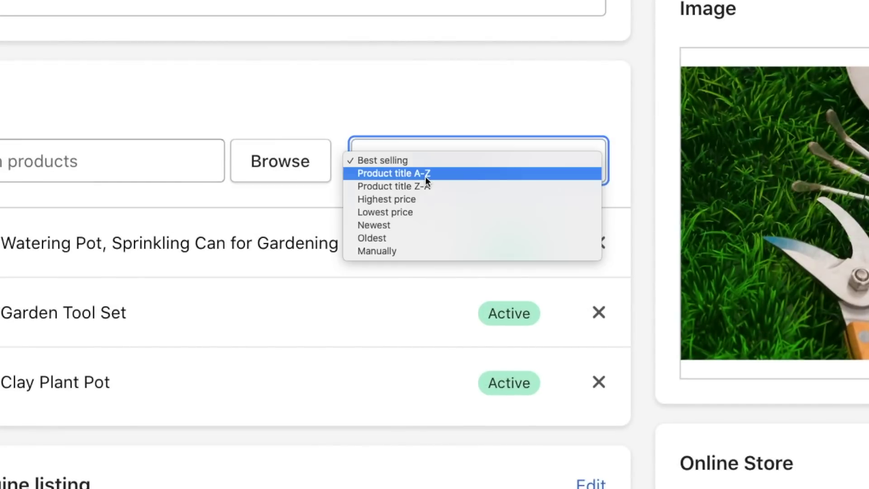
click(629, 168)
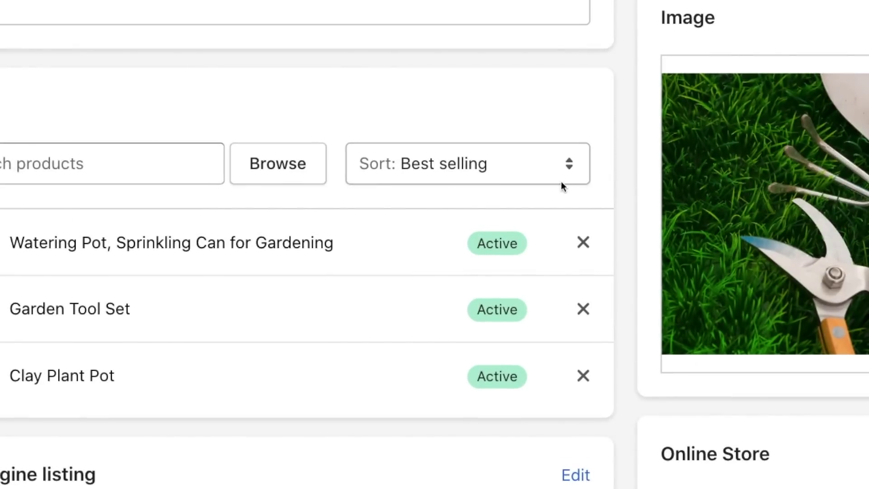
click(536, 176)
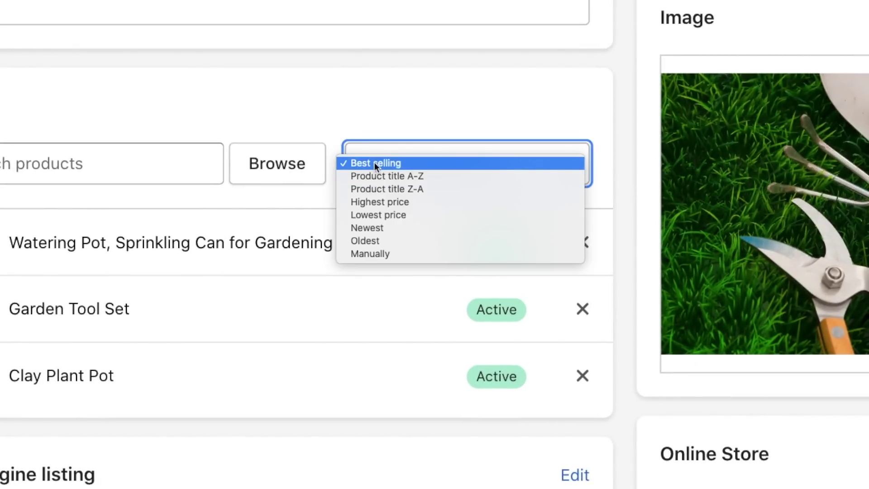
click(421, 254)
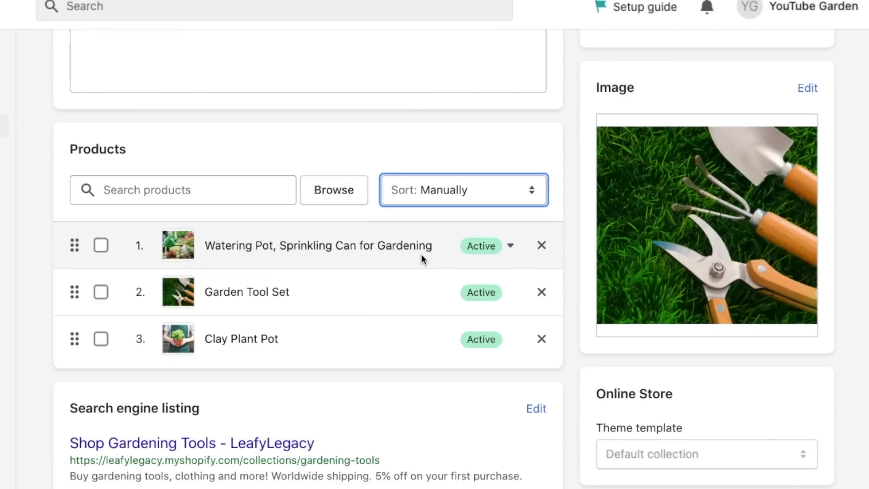
Reorder the collection's products to Clay Plant Pot, Garden Tool Set, Watering Pot, and save the collection.
drag(423, 254, 64, 231)
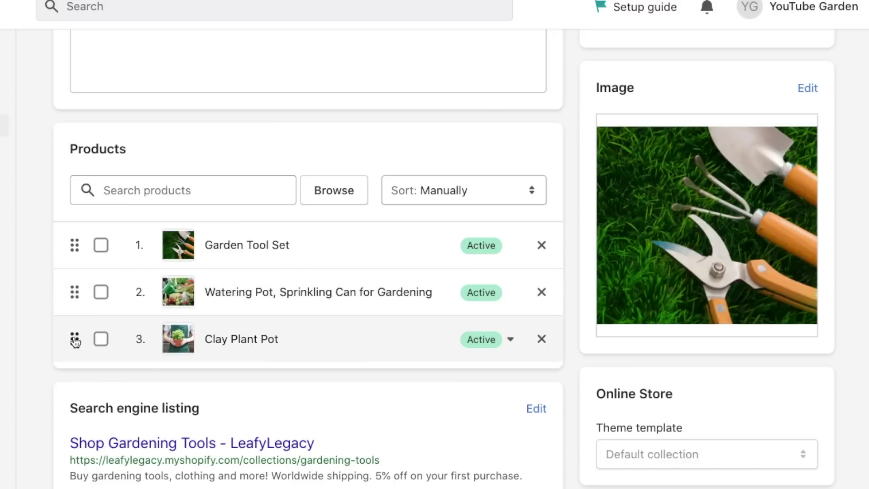
drag(74, 338, 64, 240)
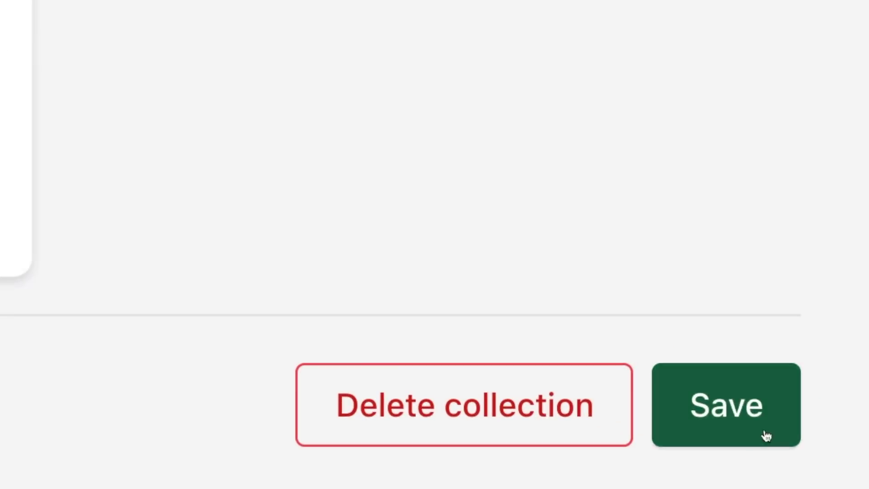
click(766, 435)
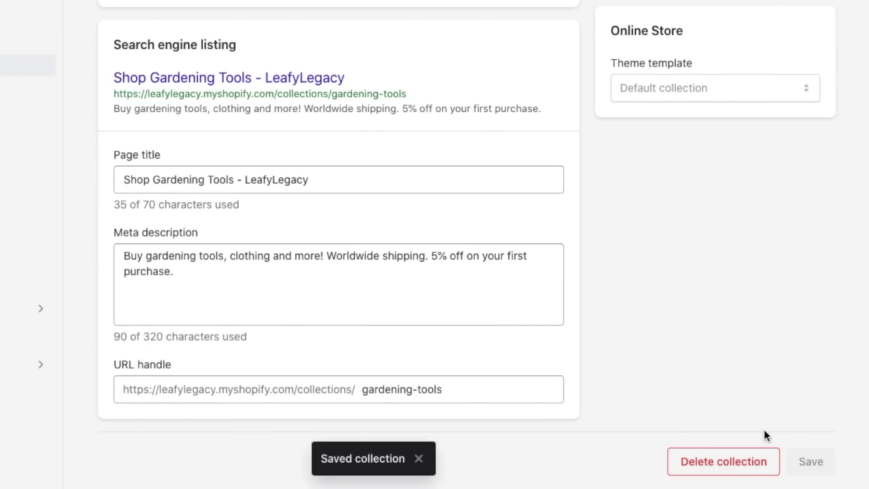
Return to the collections list and switch to the Dawn theme editor.
scroll(765, 435, up, 15)
click(113, 10)
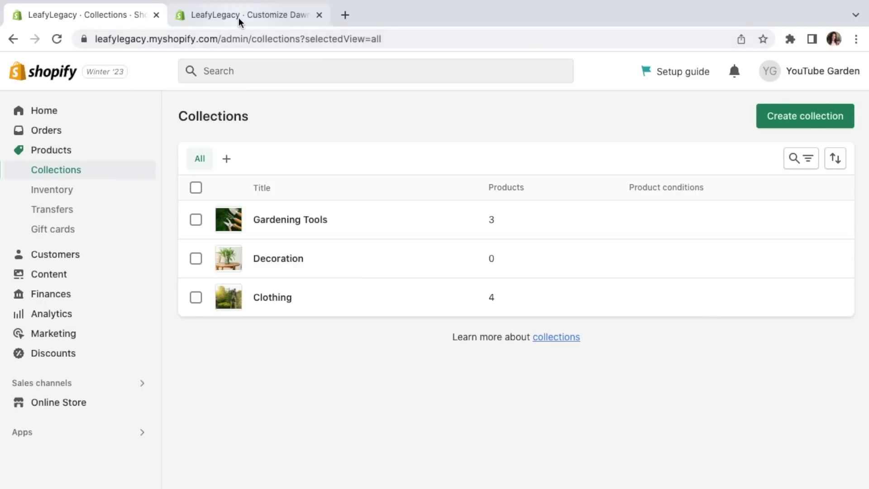
click(238, 18)
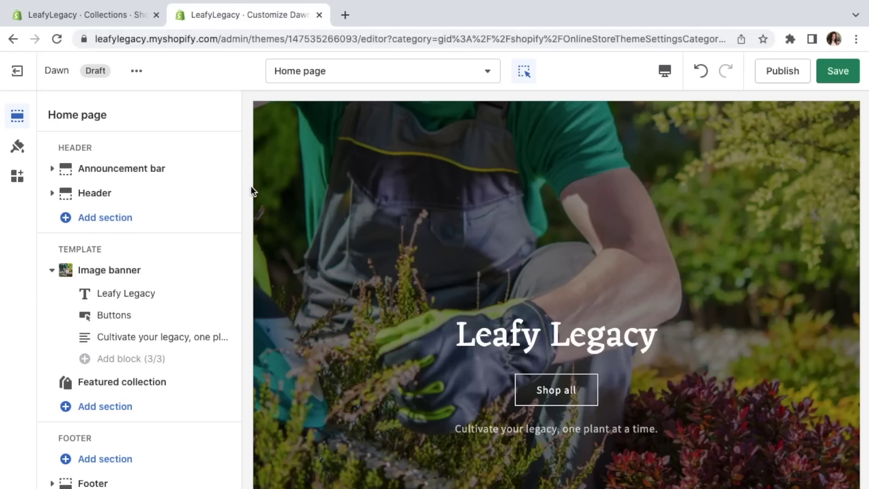
Add a Featured collection section below the Image banner and assign the Gardening Tools collection to it.
scroll(287, 273, down, 5)
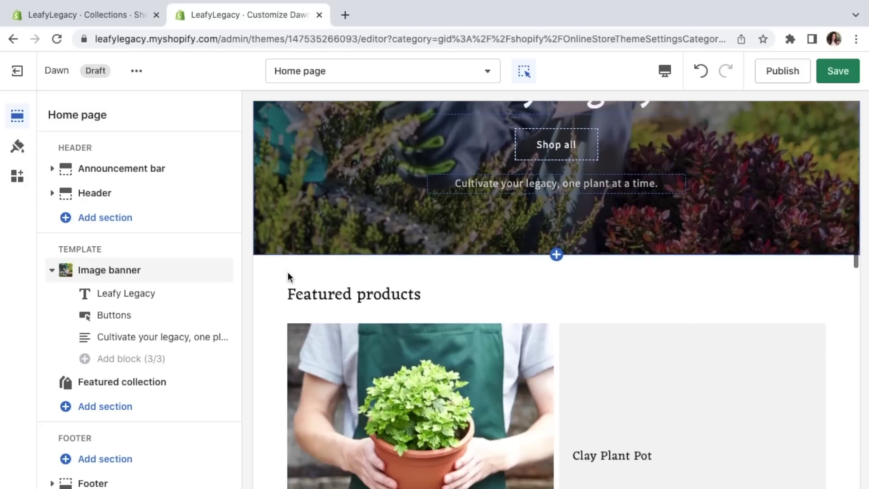
click(568, 264)
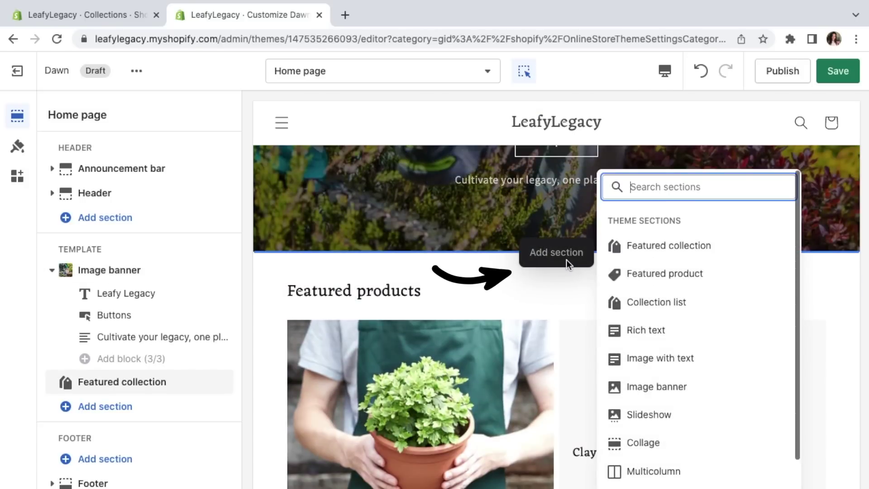
click(629, 254)
scroll(188, 294, down, 5)
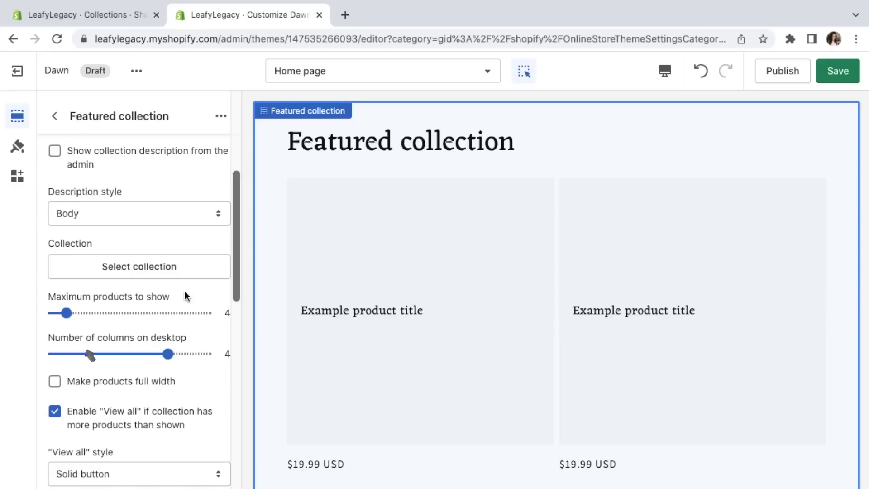
click(164, 278)
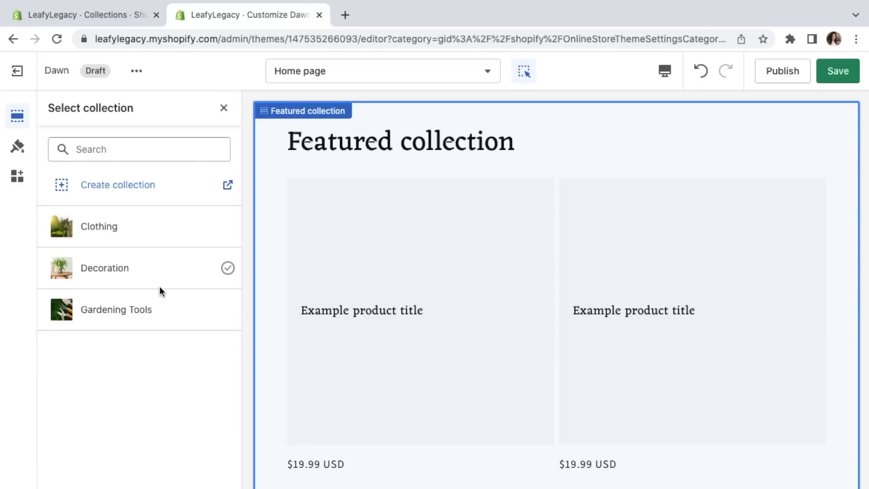
click(154, 317)
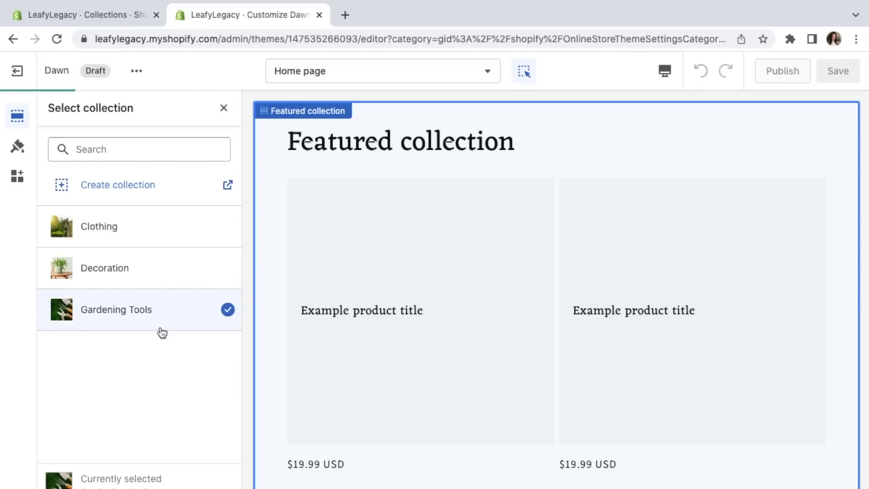
click(221, 472)
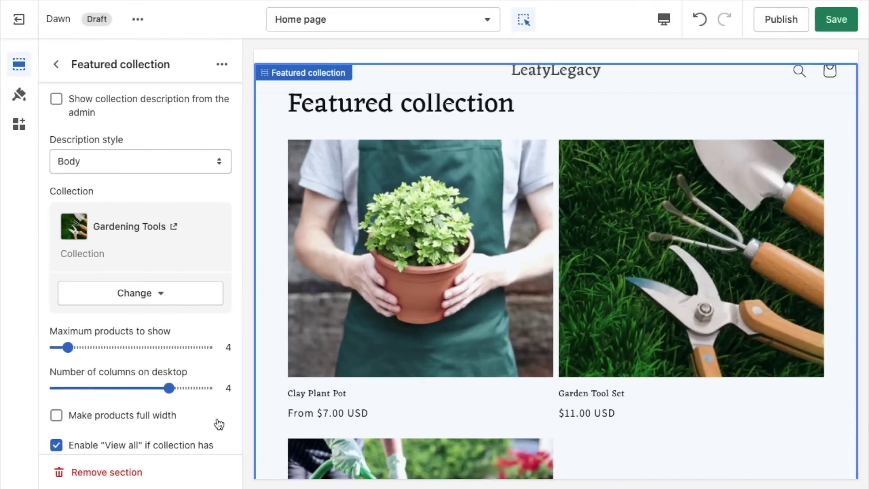
Change the new Featured collection section's heading to "Gardening Tools".
scroll(251, 182, up, 6)
triple_click(144, 162)
text(Gardening Tools)
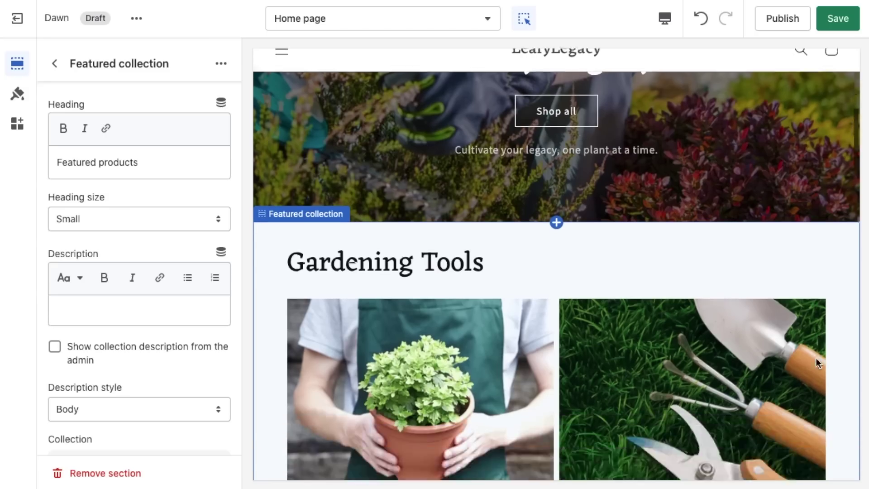
Add an Image with text section between the Gardening Tools collection and the Featured products section.
scroll(819, 362, down, 15)
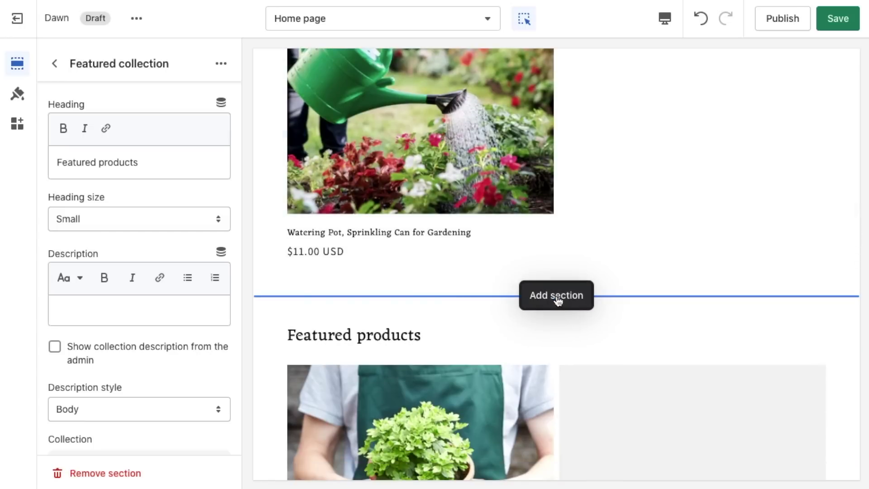
click(562, 302)
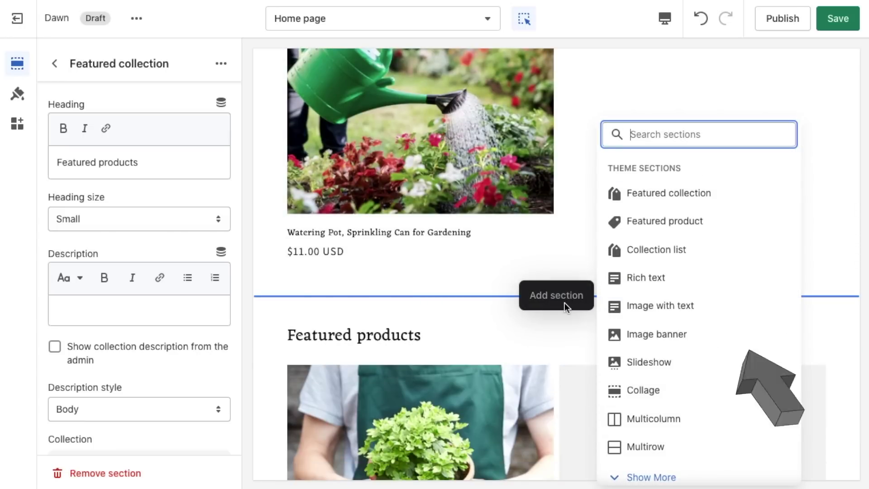
click(667, 318)
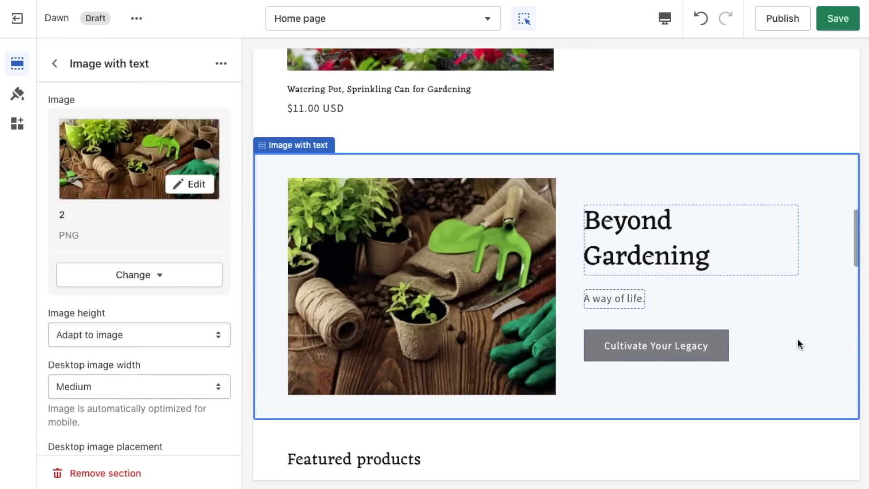
Add a Collection list section between the Image with text section and the Featured products section.
click(54, 63)
scroll(579, 421, down, 3)
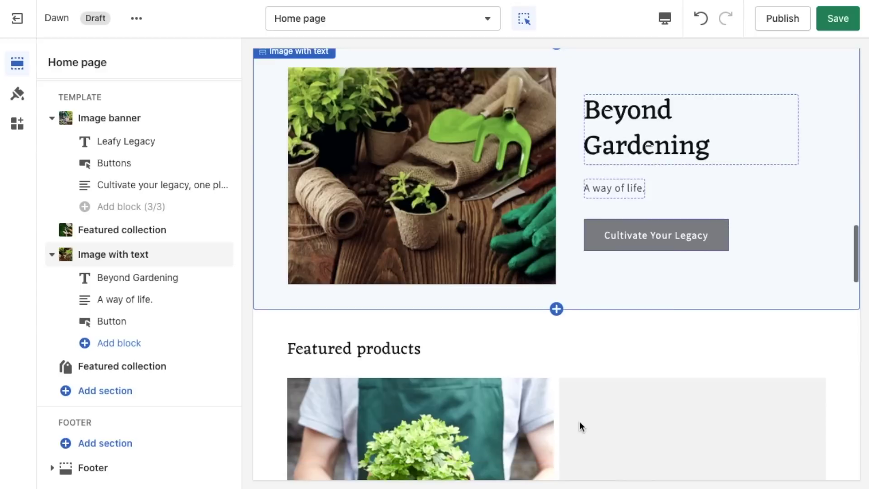
click(558, 313)
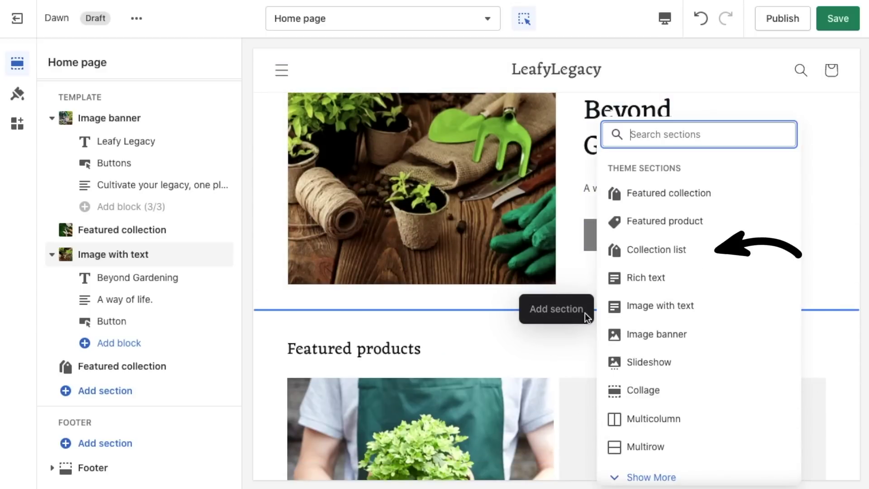
click(682, 248)
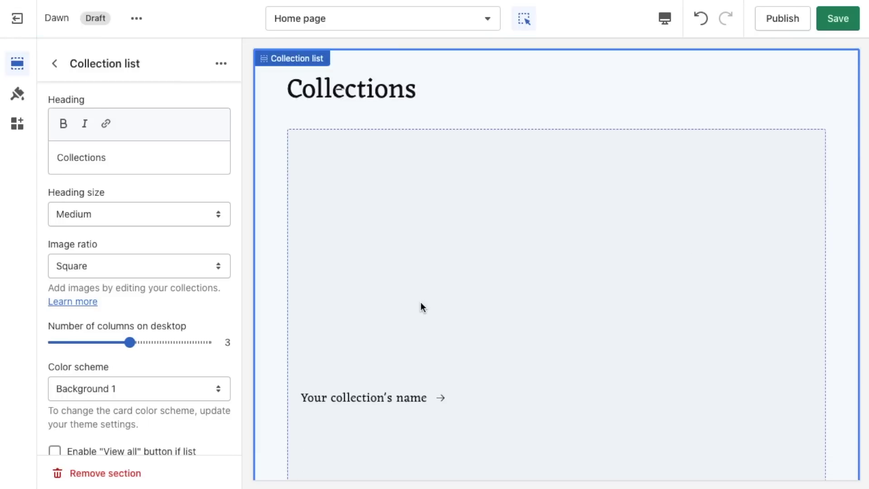
Assign the Clothing collection to the first block of the Collection list section.
click(420, 303)
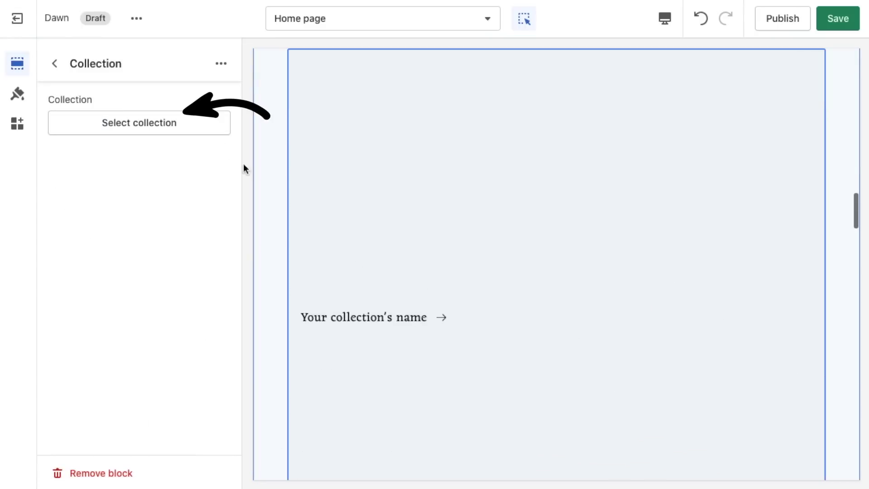
click(180, 126)
click(161, 178)
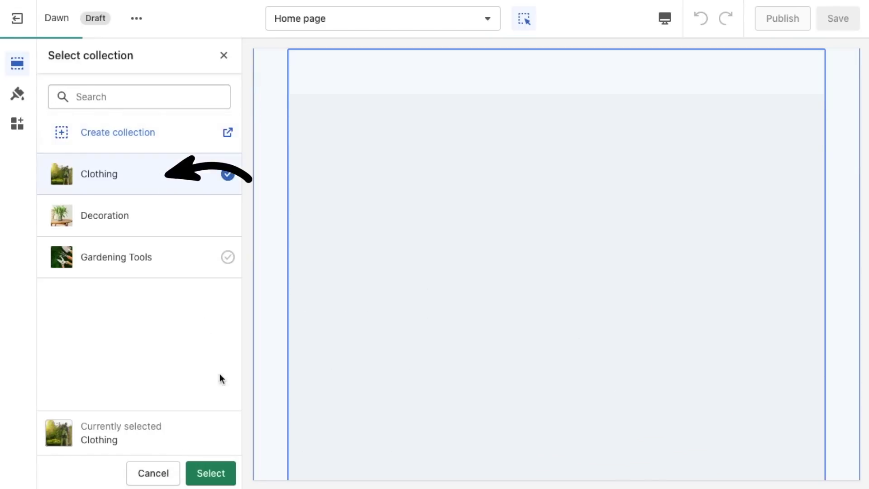
click(218, 472)
Assign the Decoration collection to the second block of the Collection list section.
scroll(437, 358, down, 10)
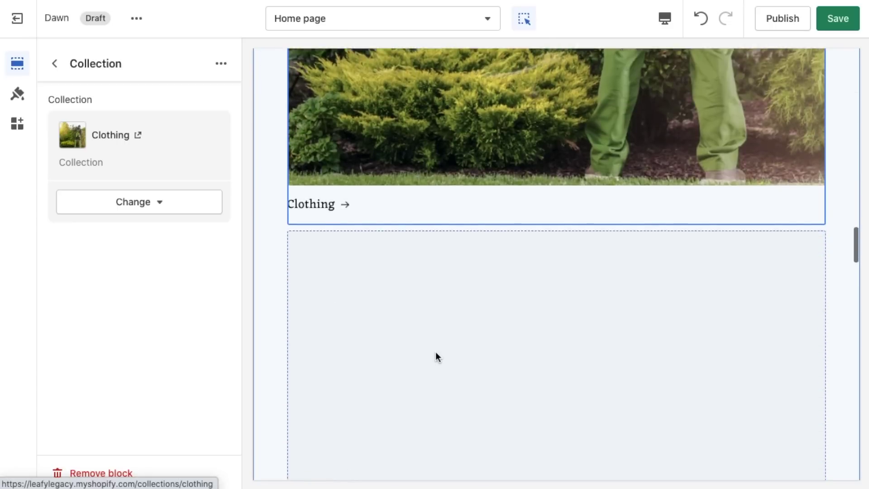
click(349, 312)
click(162, 124)
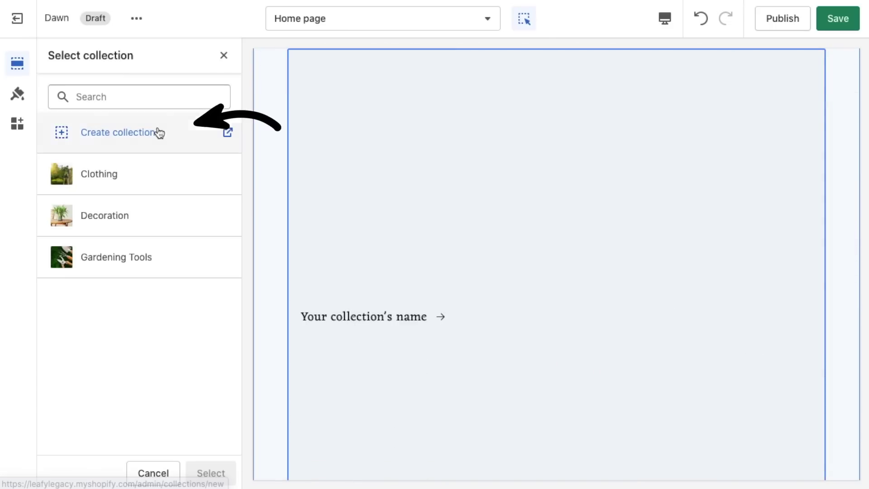
click(136, 215)
click(225, 473)
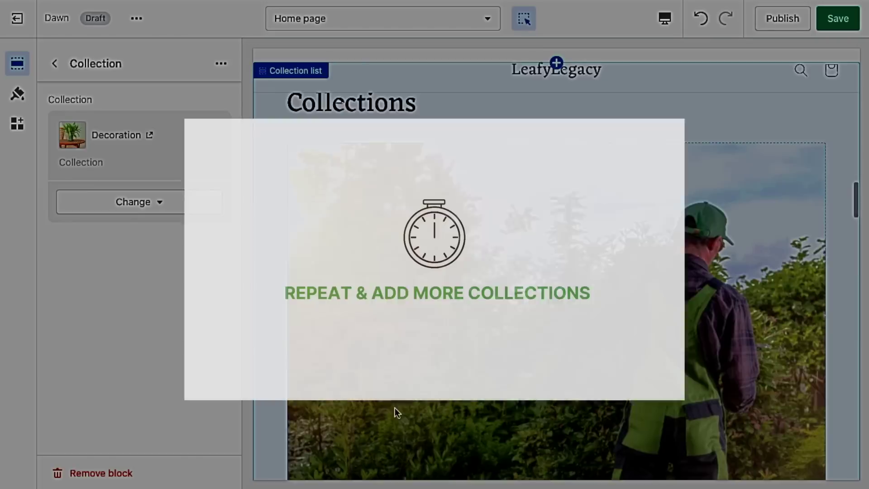
Assign the Gardening Tools collection to the third block of the Collection list section.
scroll(413, 408, down, 10)
click(136, 125)
click(116, 257)
click(211, 473)
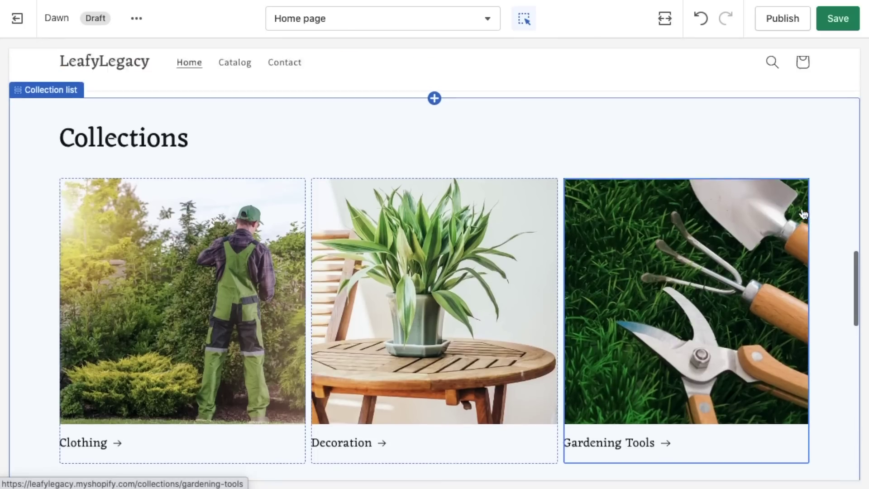
Open the Gardening Tools collection from the Collection list in the full-width preview and look over its products.
scroll(804, 214, down, 1)
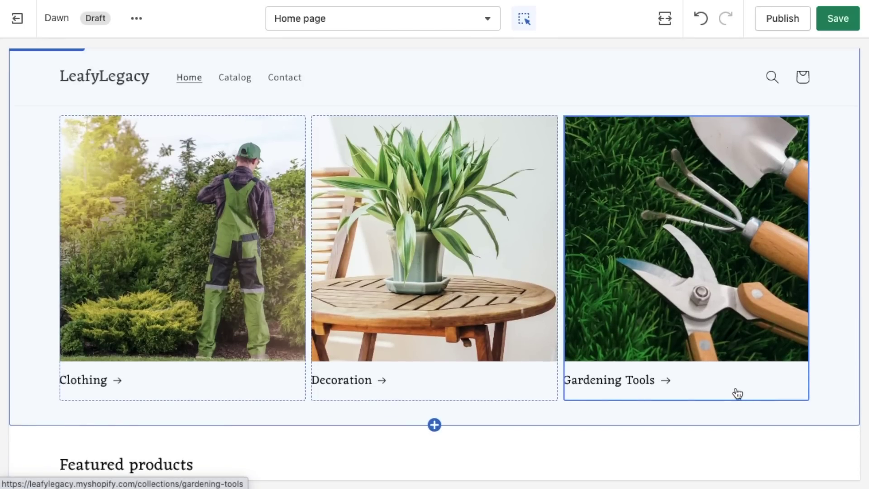
click(675, 324)
scroll(639, 289, down, 3)
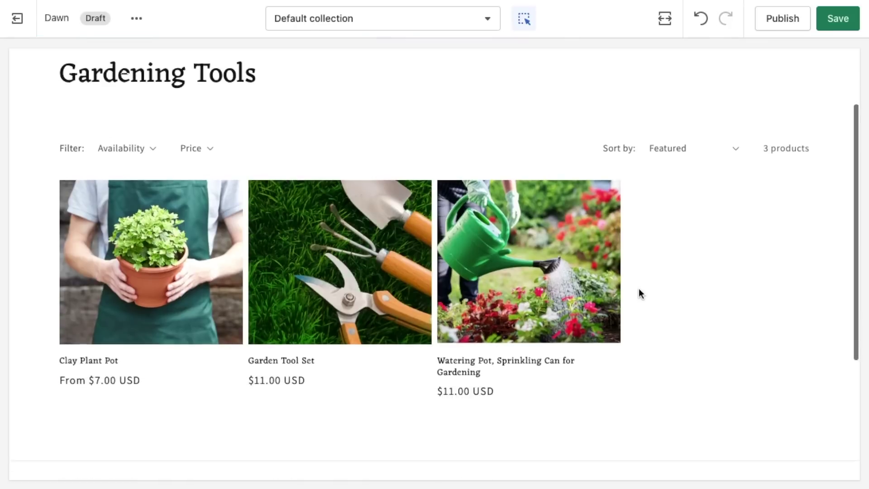
scroll(639, 290, up, 1)
scroll(639, 289, down, 1)
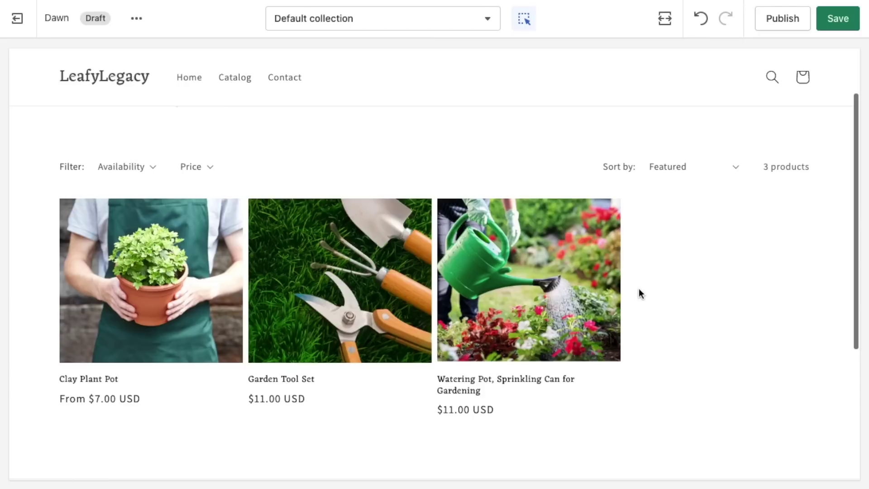
scroll(639, 288, down, 2)
scroll(639, 289, up, 1)
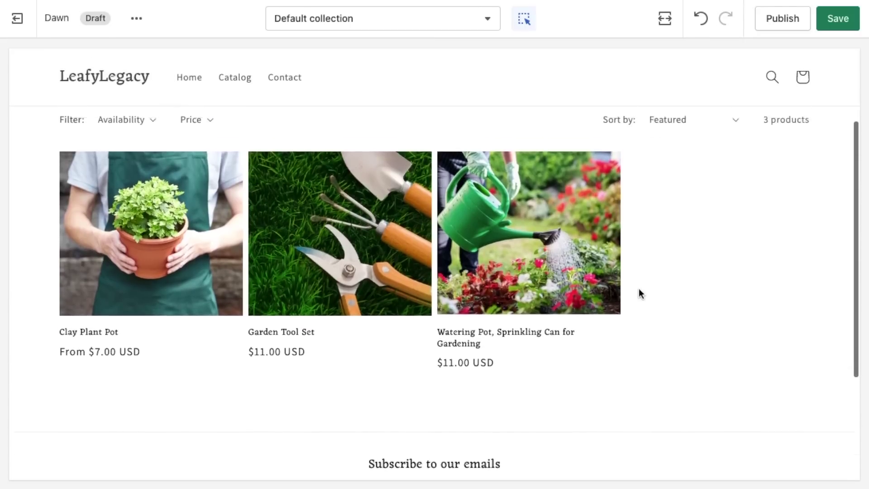
scroll(639, 289, up, 2)
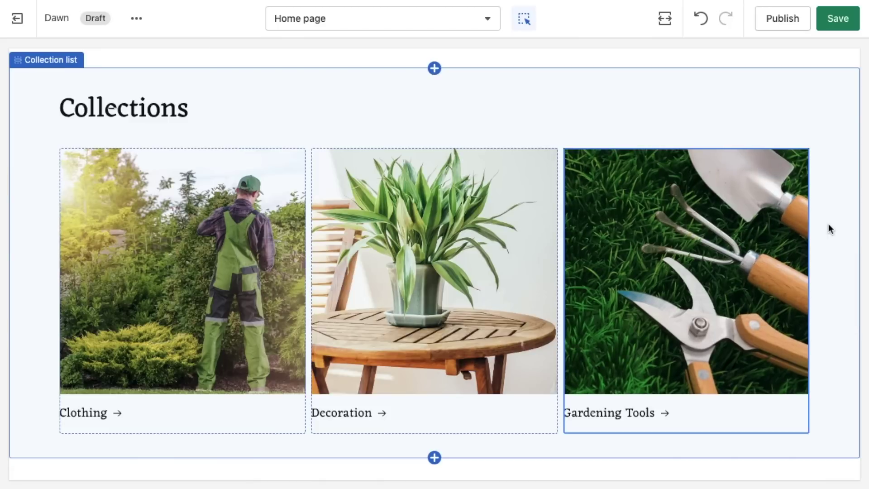
Review the home page's full-width layout from the product sections through Beyond Gardening to the Collections list.
scroll(838, 208, up, 3)
scroll(838, 208, down, 2)
scroll(837, 209, up, 4)
scroll(837, 208, up, 3)
scroll(837, 209, down, 7)
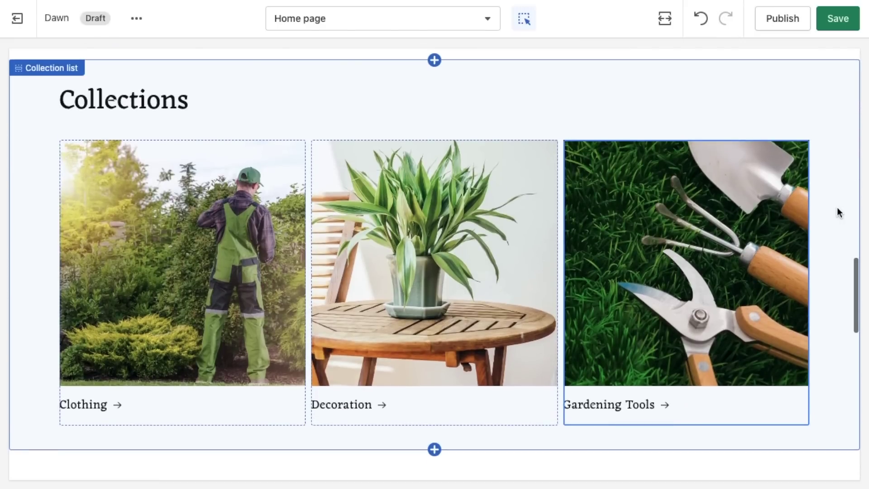
scroll(837, 208, up, 5)
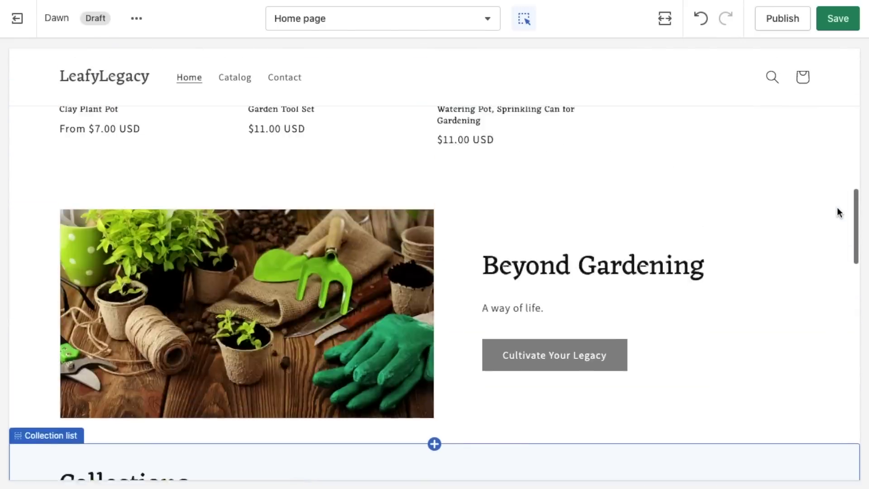
scroll(837, 208, up, 5)
scroll(837, 208, down, 6)
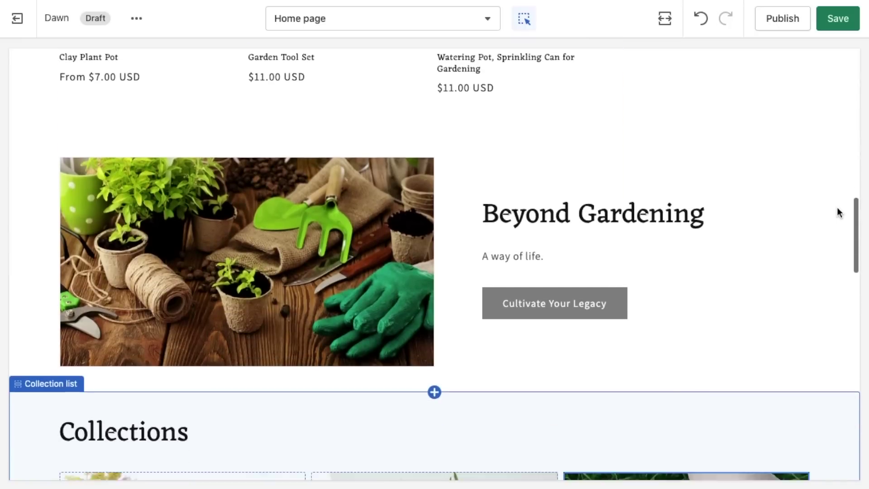
scroll(838, 207, down, 7)
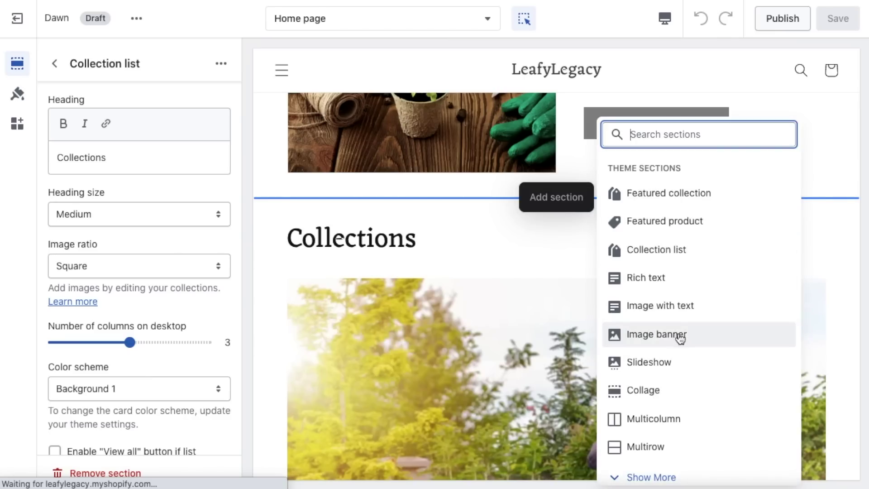
Add a Slideshow above the Collections list with a slide headed "SPECIAL OFFER!", text "Buy one get one free." and button label "Get Discount".
click(684, 364)
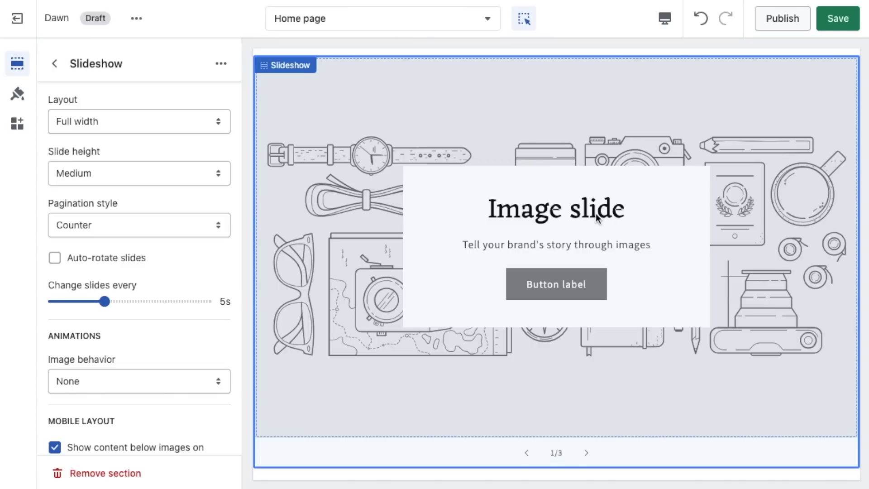
text(SPECIAL OFFERSBuy one get one free.Get Discount)
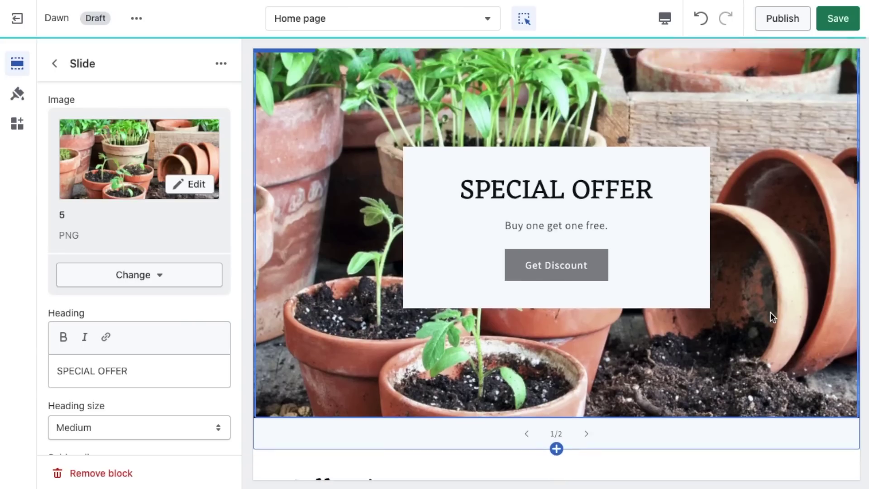
text(!)
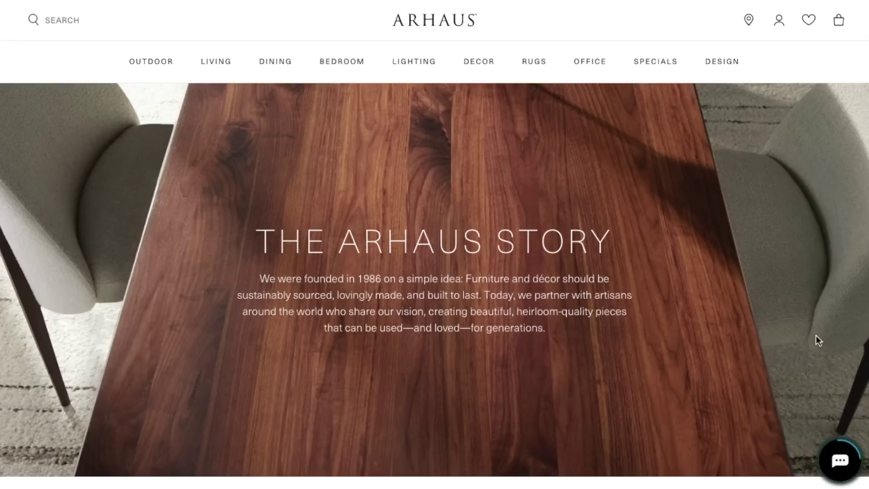
Examine how the Arhaus Story page combines images and text to present the brand's values.
scroll(816, 335, down, 9)
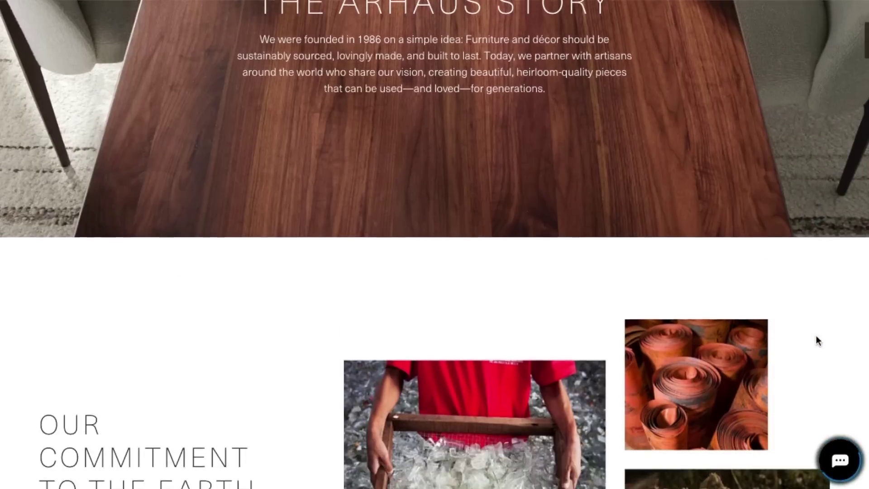
scroll(816, 336, down, 10)
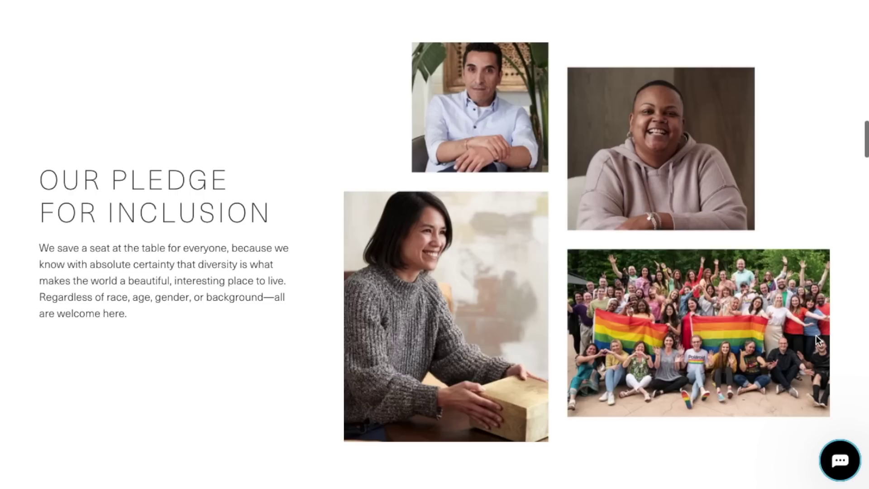
scroll(816, 336, down, 16)
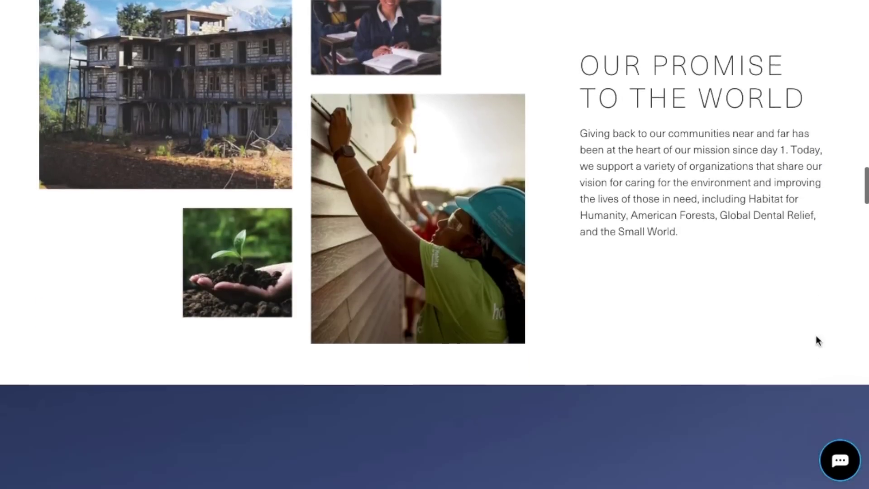
scroll(816, 335, down, 3)
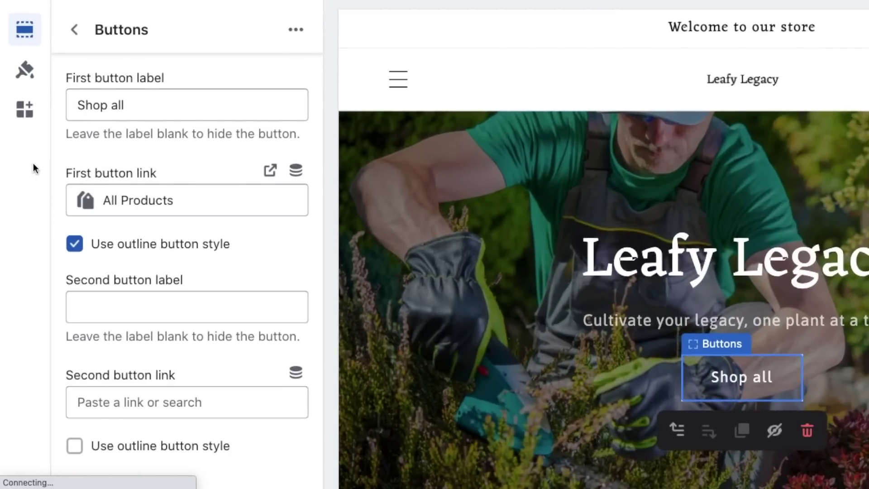
Inspect the Image banner's first button label and its link options.
click(151, 109)
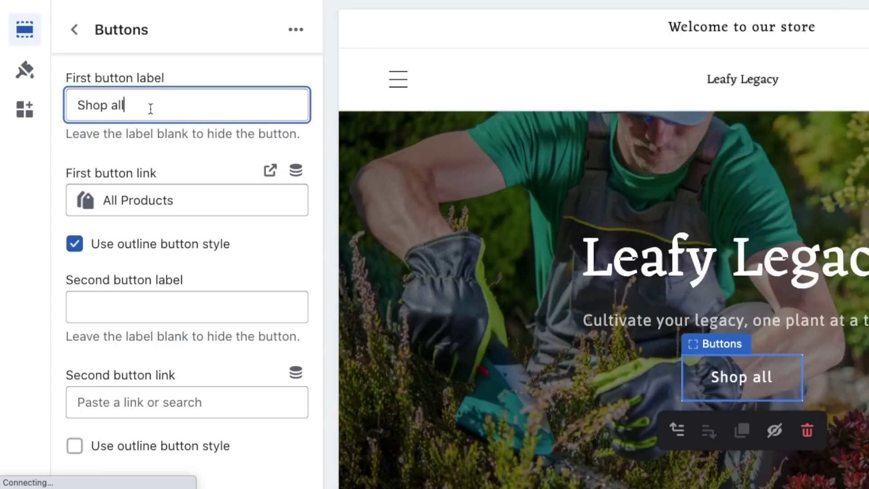
click(180, 199)
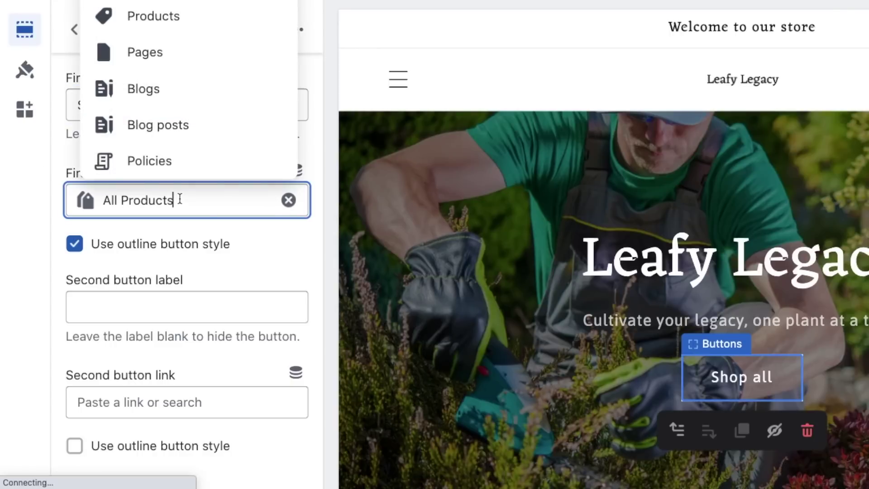
click(219, 229)
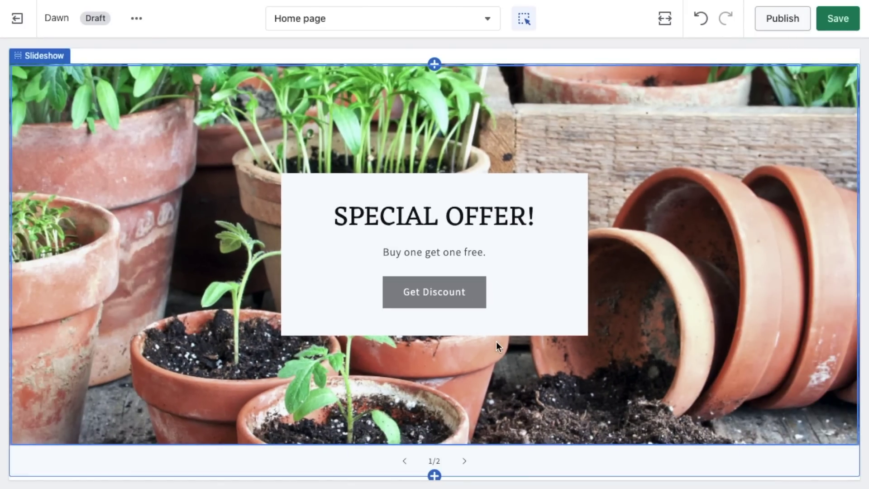
Review the home page below the slideshow and browse American Eagle's Men's T-Shirts page as a layout example.
scroll(496, 341, down, 7)
scroll(496, 342, down, 2)
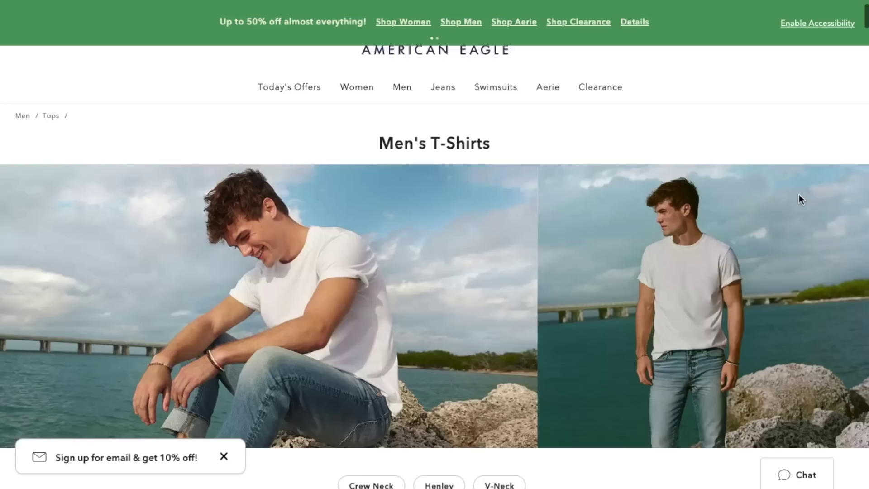
scroll(800, 194, down, 8)
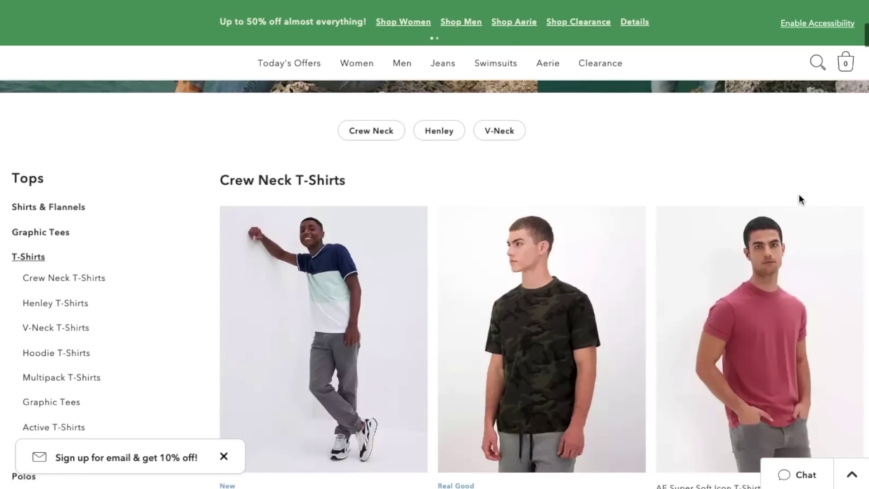
scroll(799, 199, down, 14)
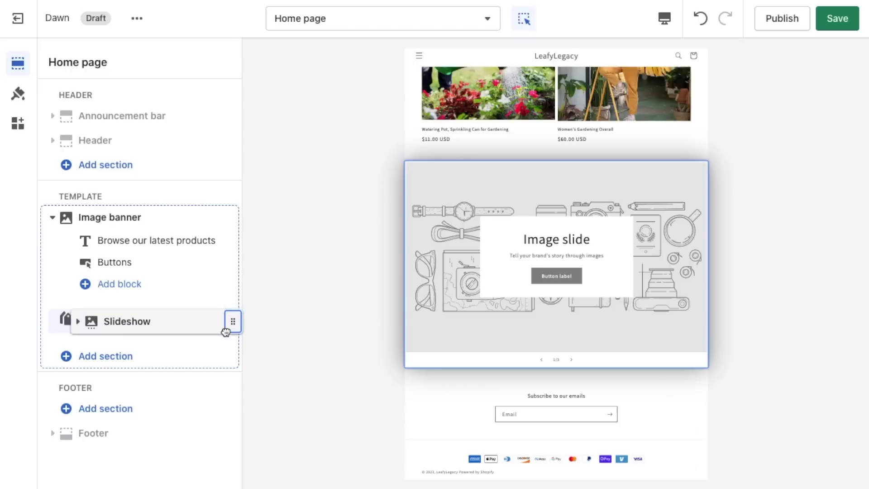
Move the Slideshow section between the Image banner and the Featured collection.
drag(227, 330, 227, 297)
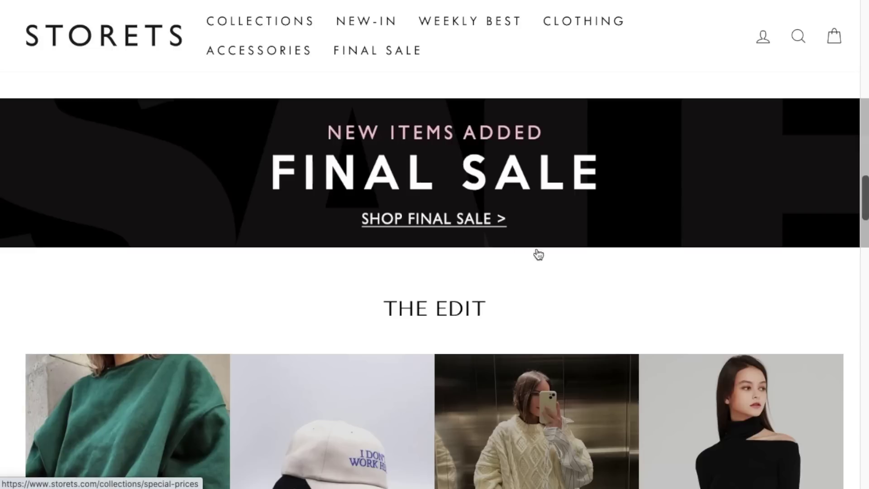
Examine the promotional banners and collection sections on the Storets and Arhaus outdoor pages.
scroll(586, 274, down, 4)
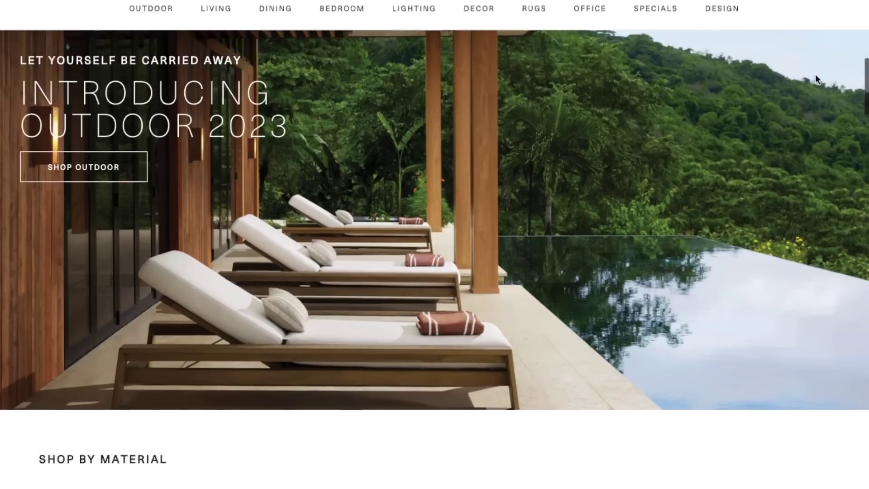
scroll(796, 207, down, 6)
scroll(795, 205, down, 4)
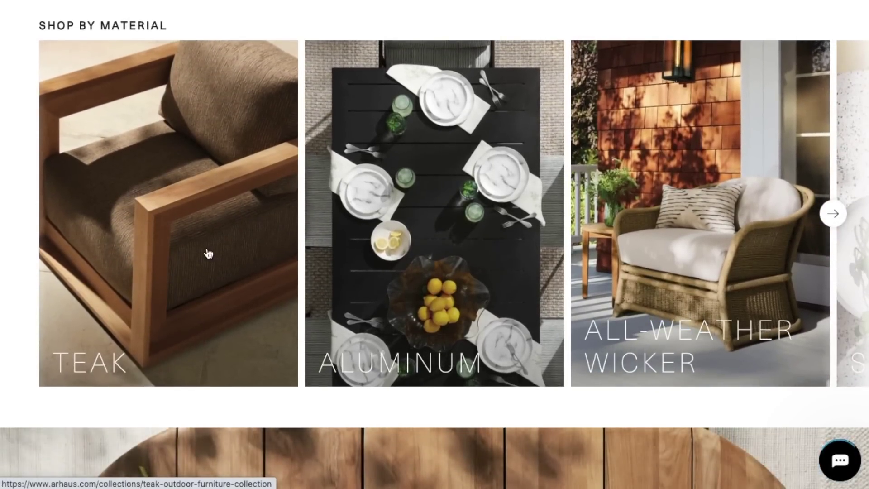
scroll(209, 254, down, 9)
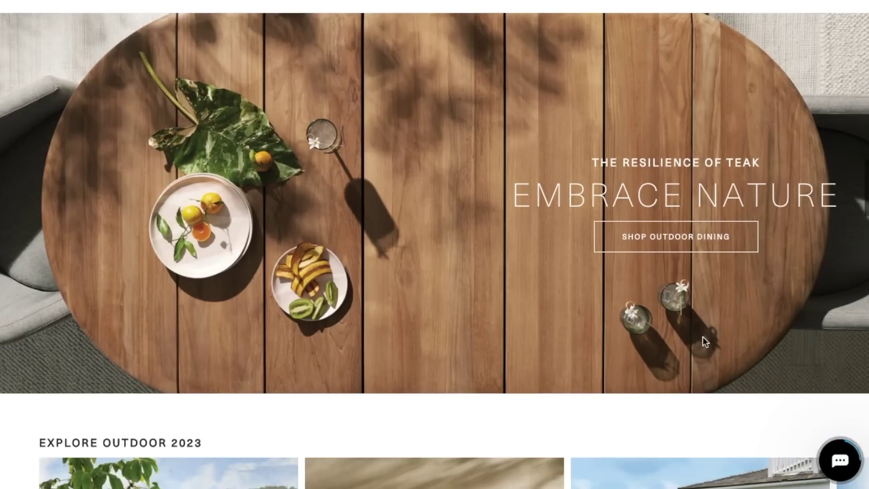
Examine the Embrace Nature banner and browse the Explore Outdoor 2023 collection carousel on the Arhaus outdoor page.
scroll(740, 363, down, 1)
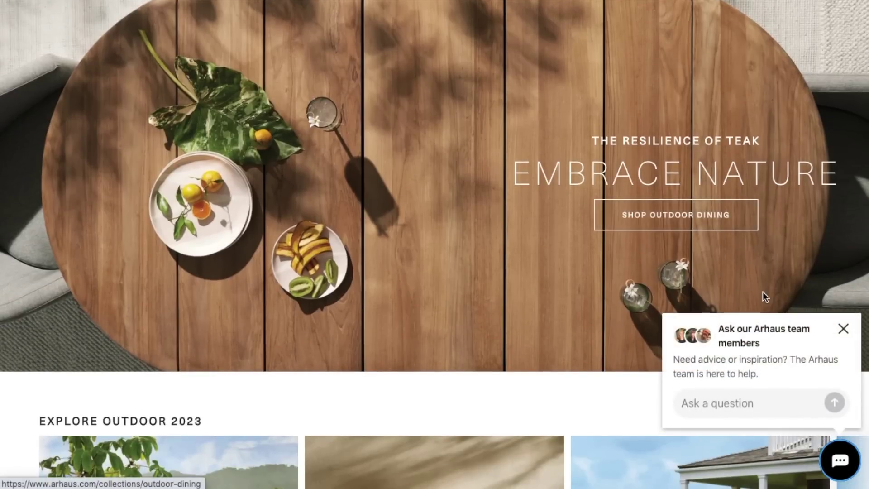
scroll(795, 295, up, 1)
scroll(810, 303, down, 3)
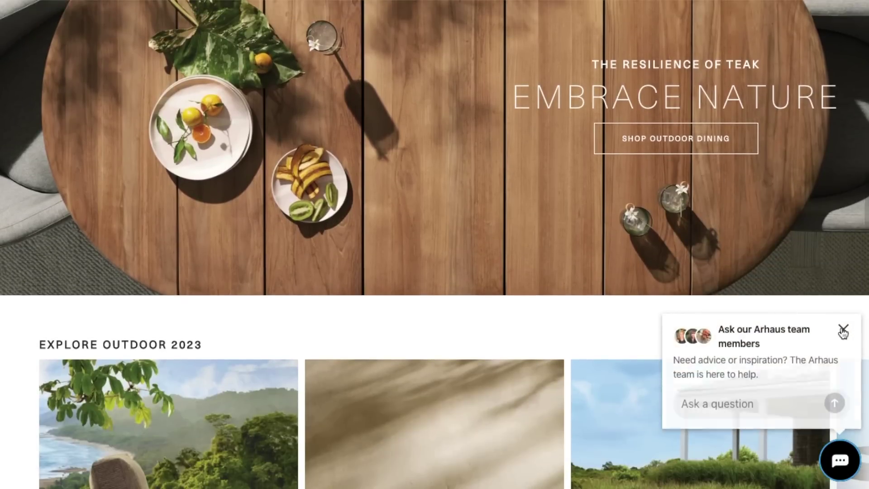
scroll(797, 312, down, 5)
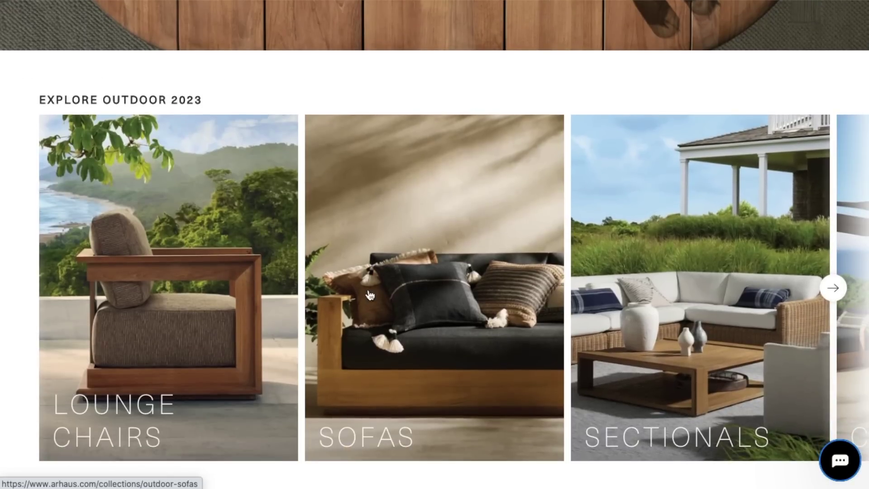
scroll(669, 325, down, 3)
scroll(670, 326, up, 2)
click(829, 226)
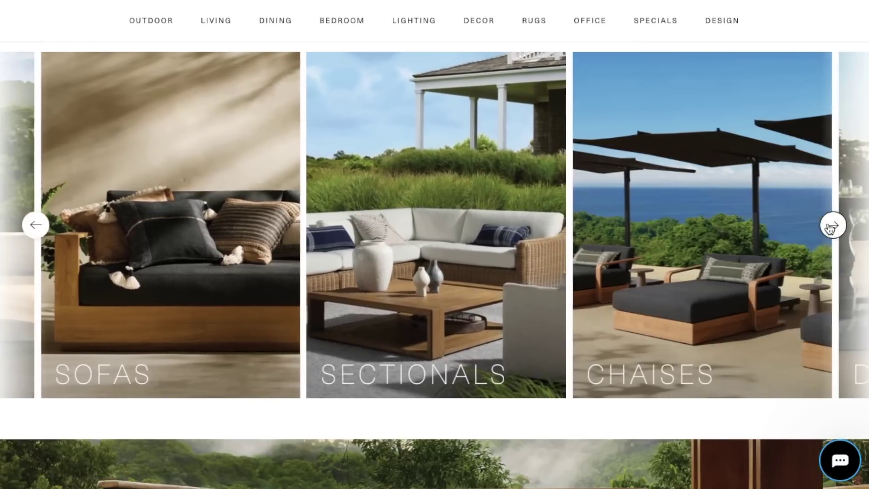
click(829, 227)
click(831, 226)
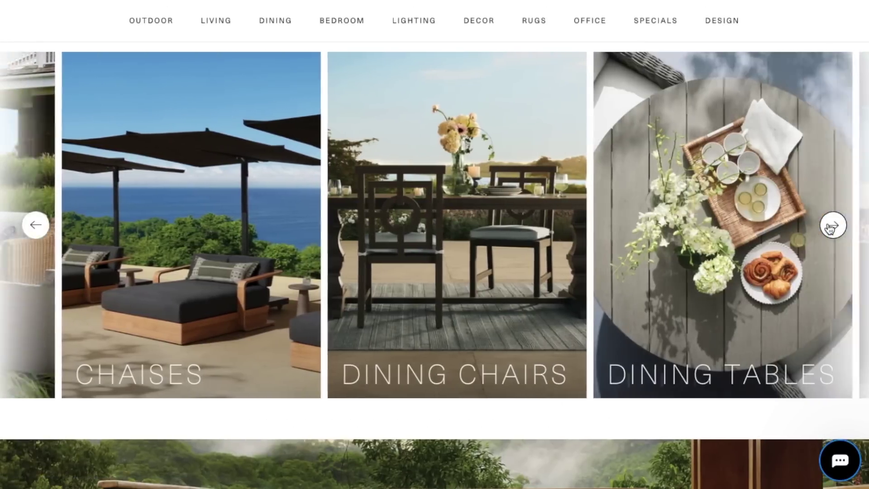
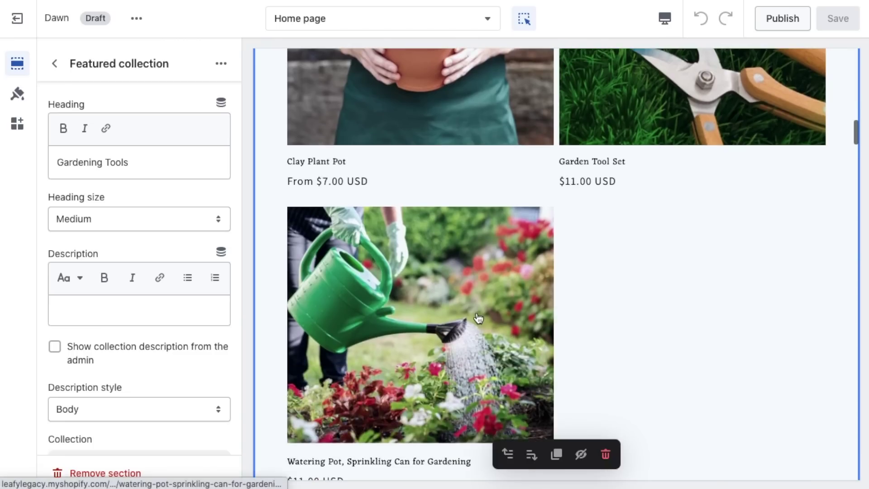
Open the watering pot product page in the theme preview and review its description and recommended products, including at full width.
click(478, 317)
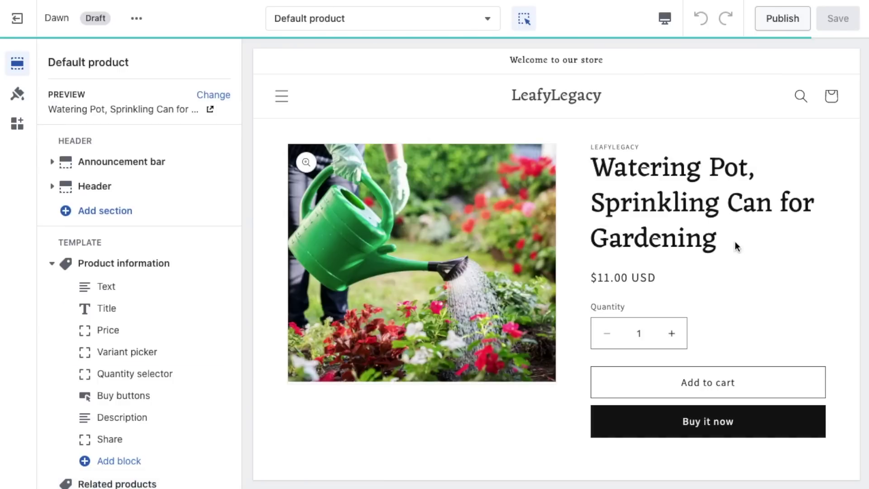
scroll(742, 245, down, 8)
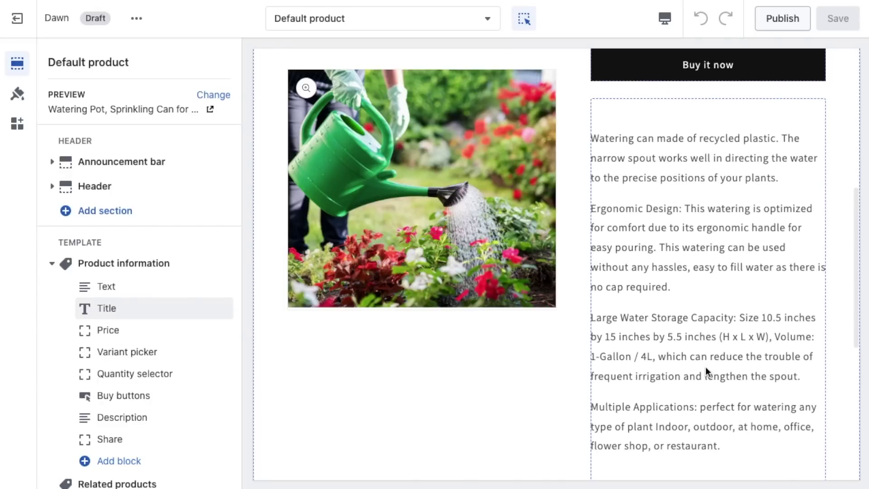
scroll(779, 353, down, 5)
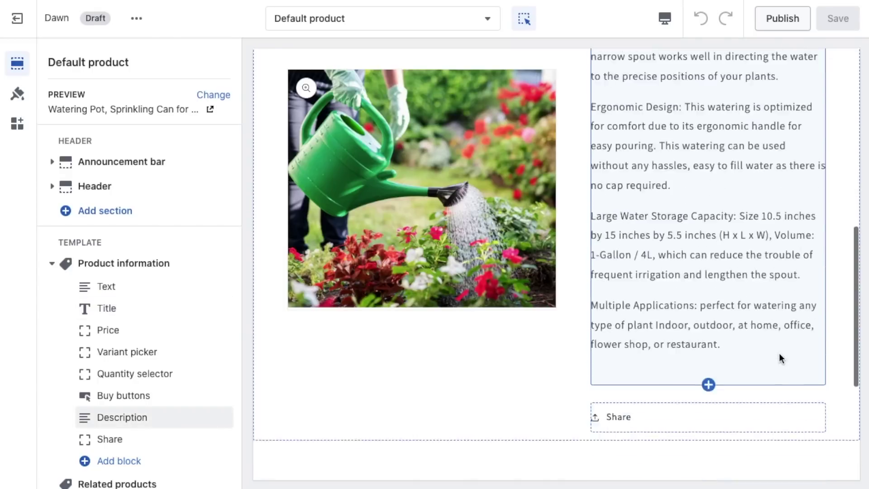
scroll(779, 358, down, 4)
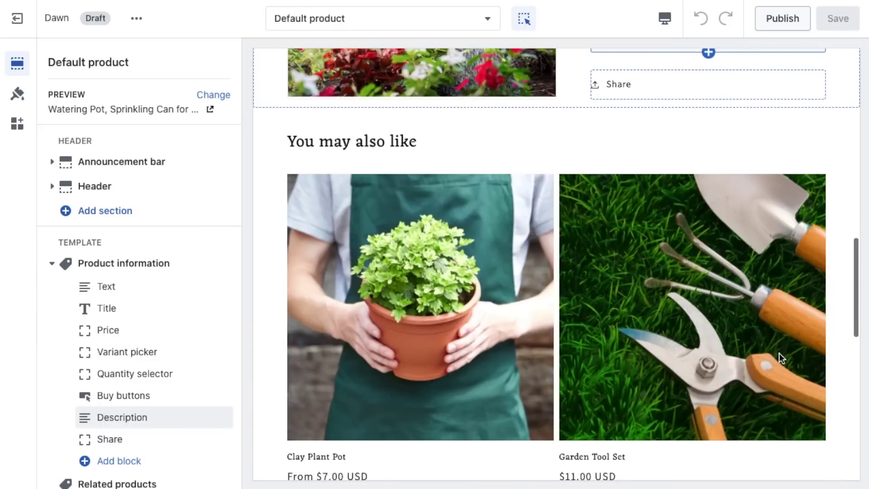
scroll(779, 353, down, 5)
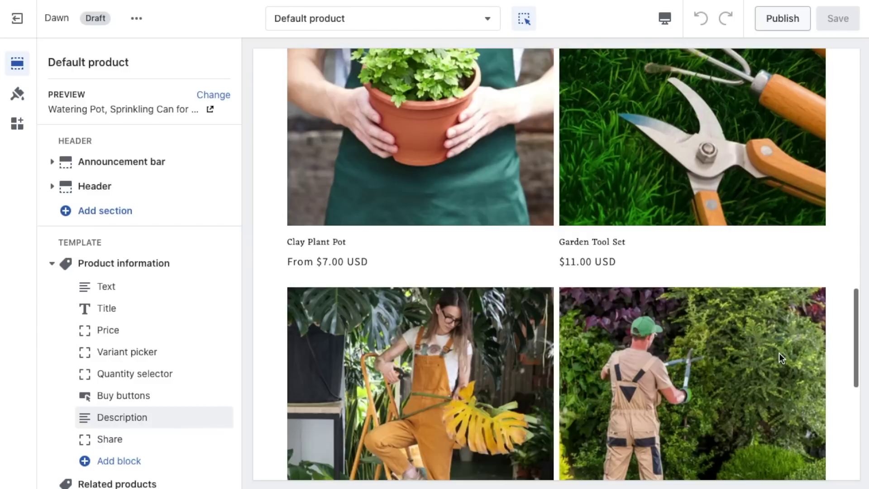
key(ctrl+shift+f)
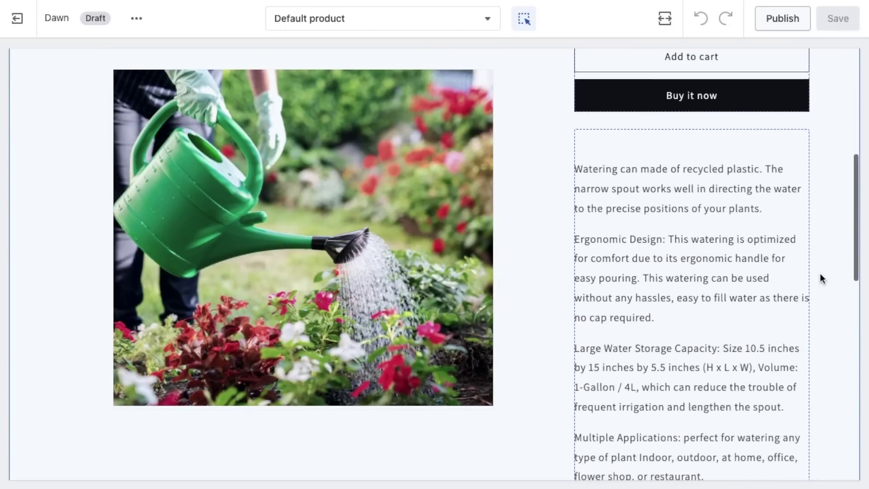
scroll(820, 273, down, 7)
scroll(835, 303, down, 5)
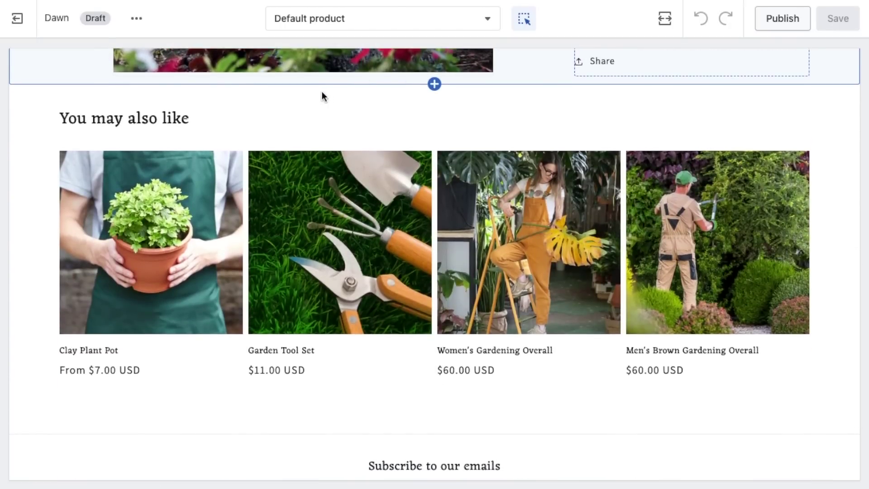
key(ctrl+shift+f)
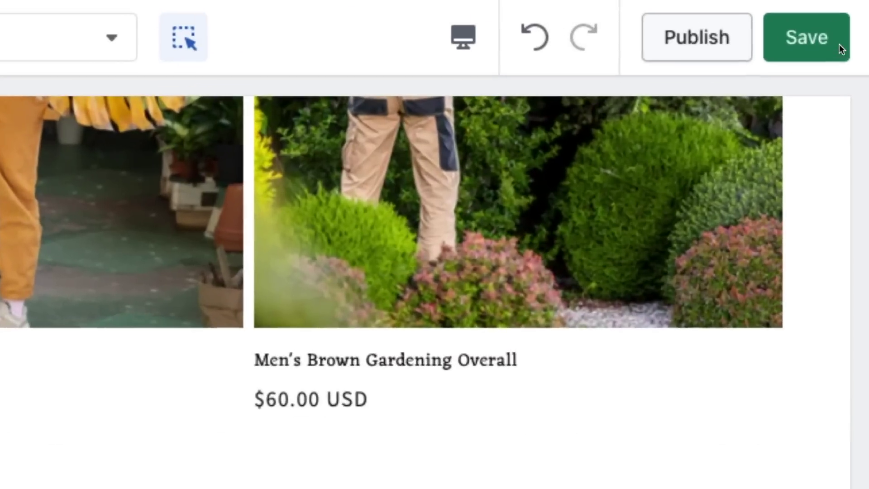
Save the theme changes and open the Main menu in the store admin's navigation settings.
click(836, 24)
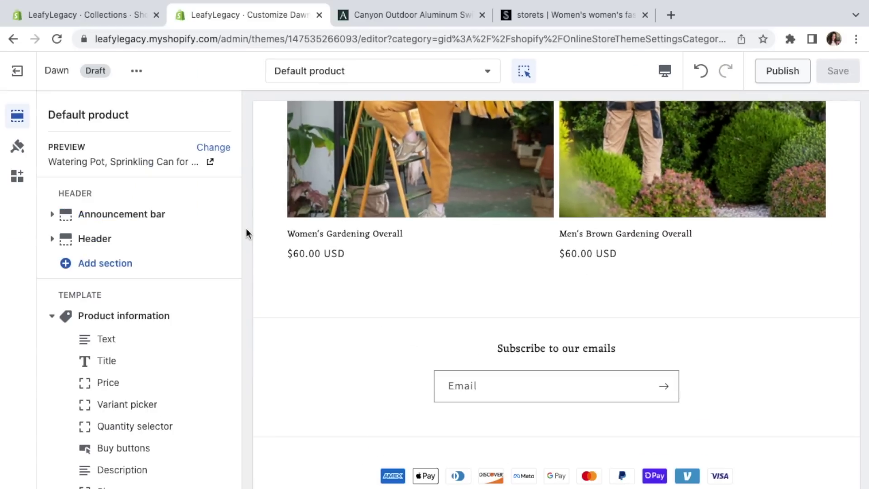
click(122, 17)
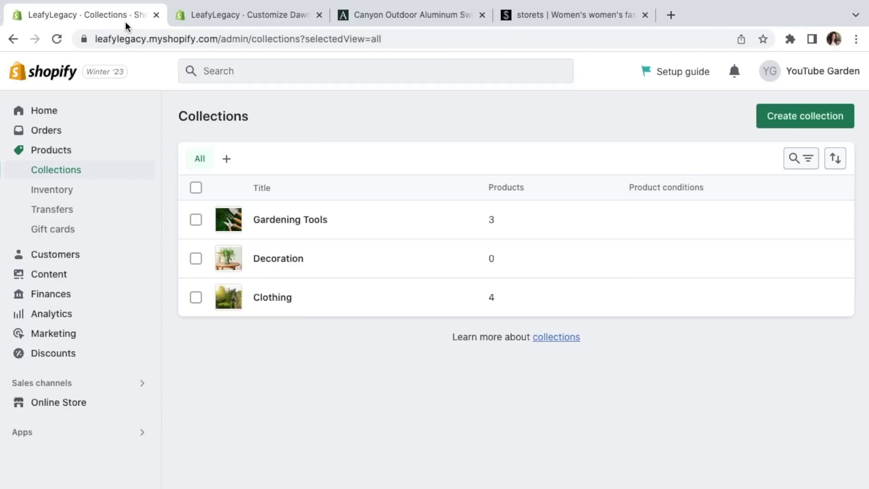
click(64, 403)
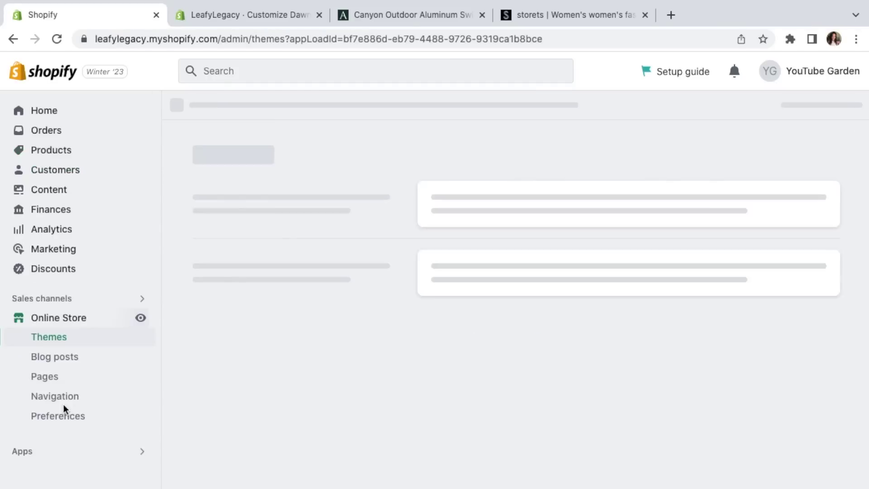
click(63, 401)
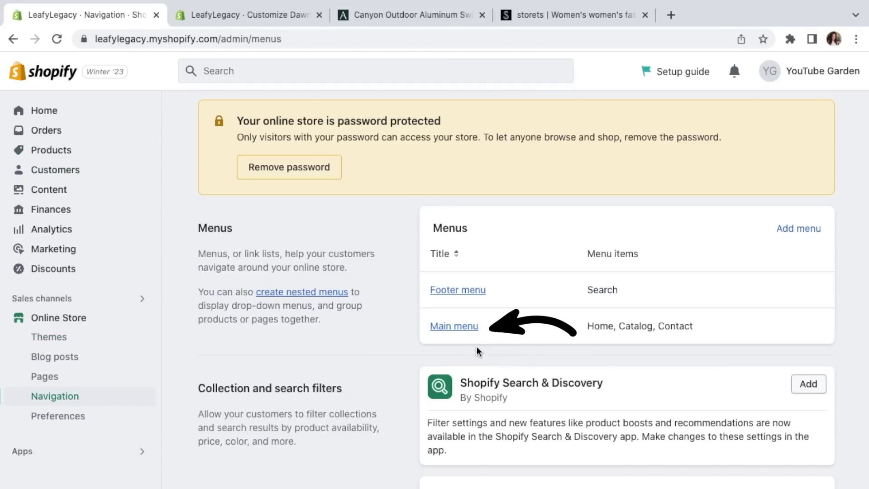
click(458, 327)
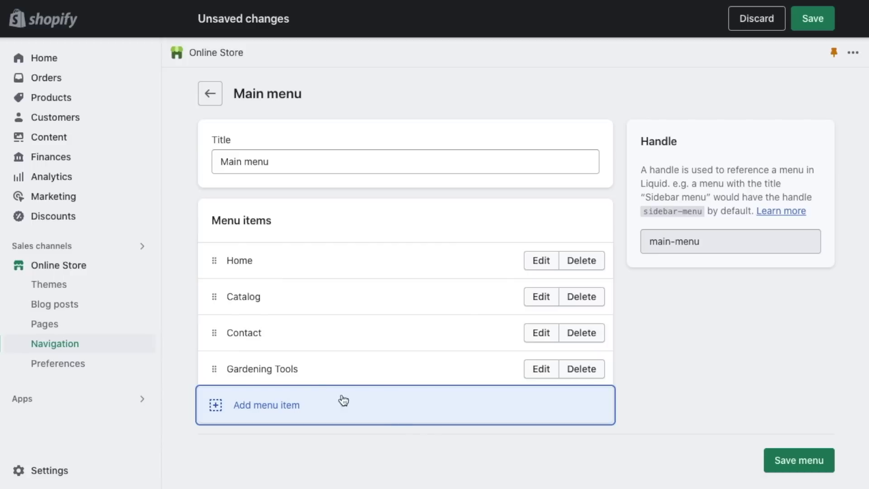
Add a Clothing item to the main menu, linked to the Clothing collection.
click(282, 411)
text(C)
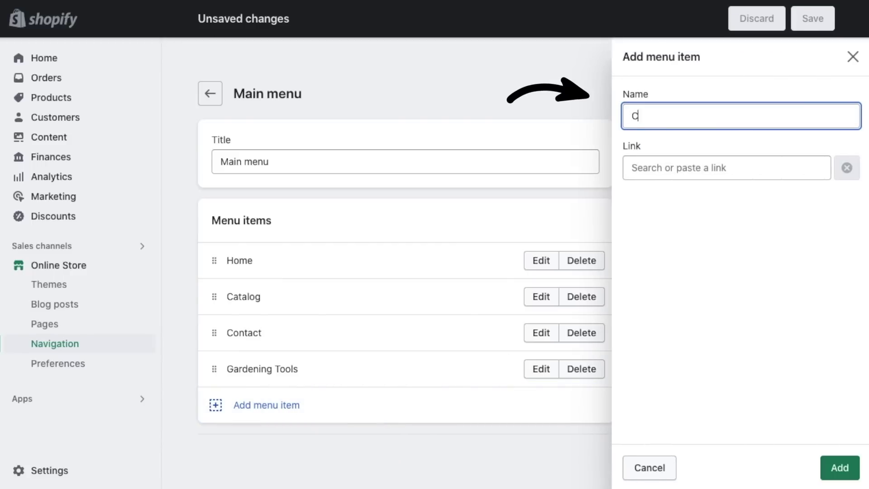
click(646, 167)
click(688, 251)
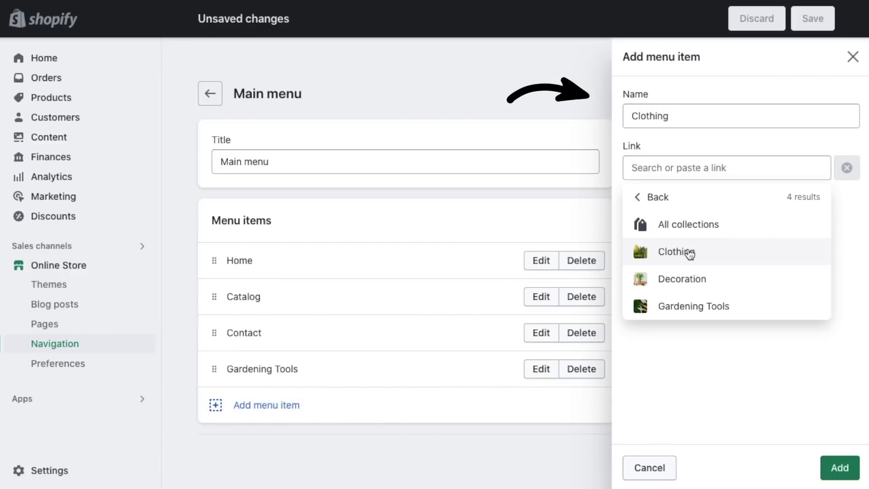
click(727, 257)
click(843, 457)
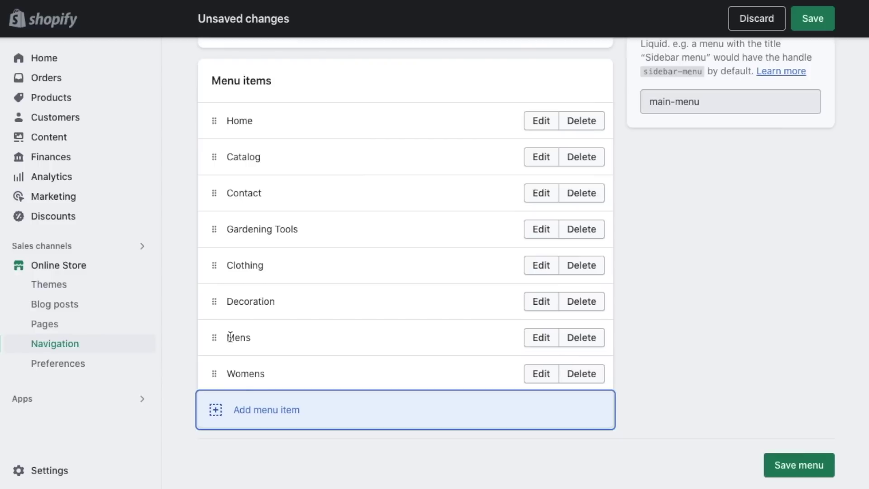
Nest the Mens and Womens items under Clothing in the main menu.
drag(212, 340, 263, 351)
scroll(270, 369, down, 2)
drag(216, 374, 248, 323)
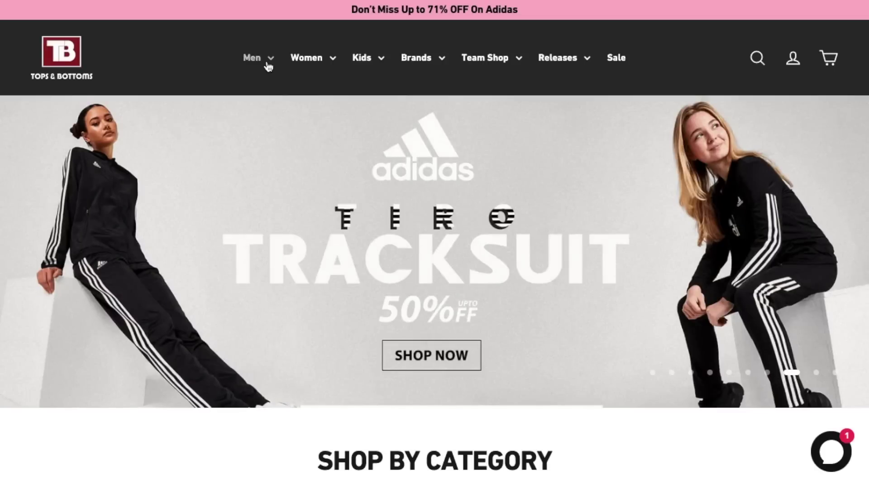
Explore the Men menu and its Tops, Bottoms and Footwears subcategories on the Tops & Bottoms store as a nested menu example.
click(267, 61)
scroll(254, 75, down, 3)
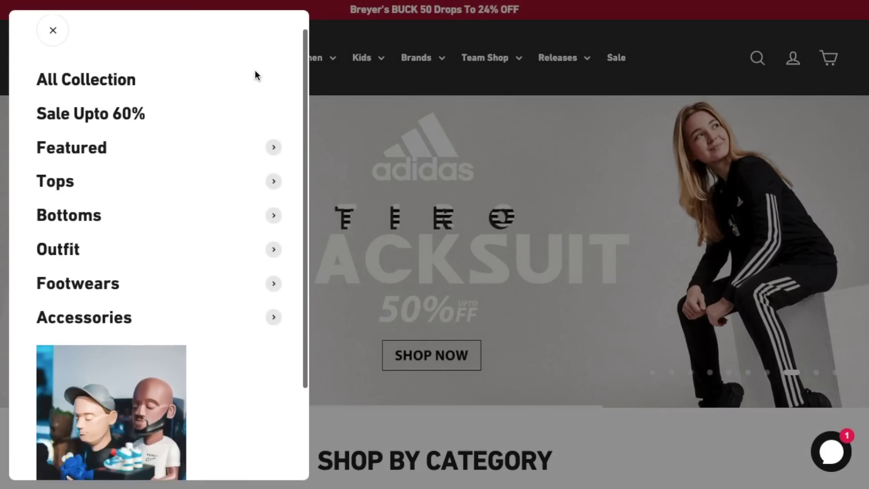
scroll(198, 358, up, 3)
click(63, 210)
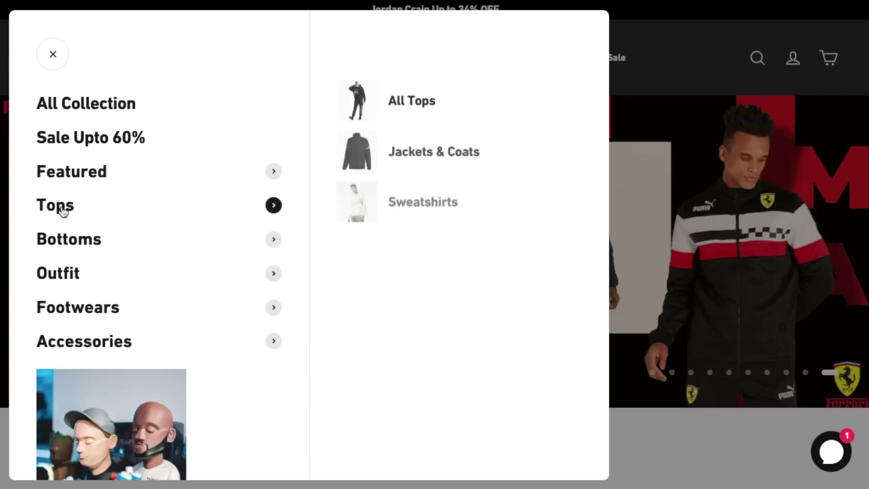
click(264, 238)
click(272, 313)
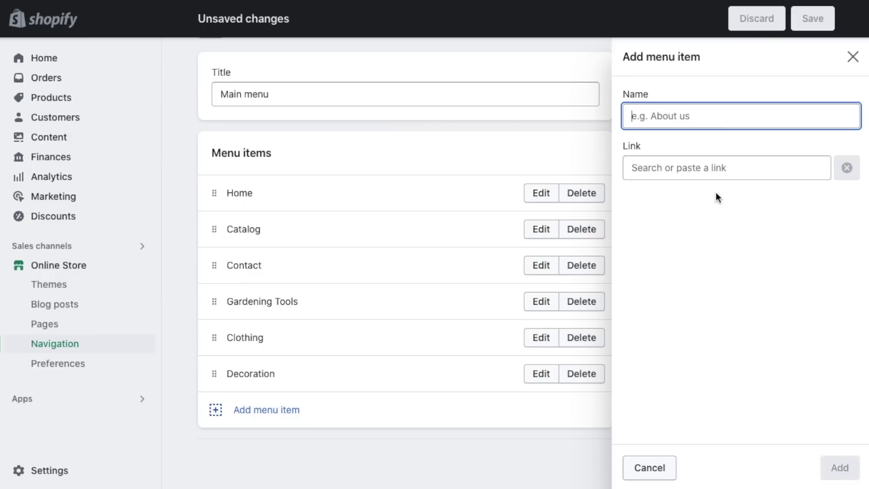
Enter New Arrivals as the name of a new menu item and save the main menu.
text(New Arrivals)
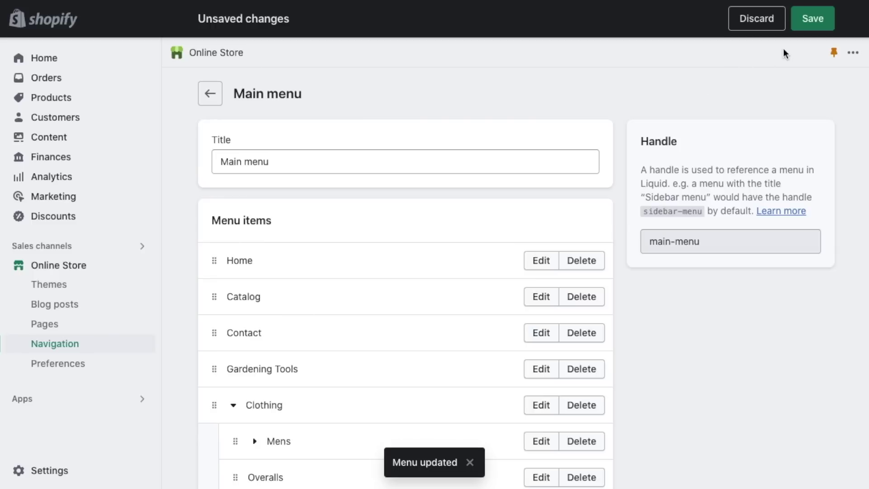
click(812, 18)
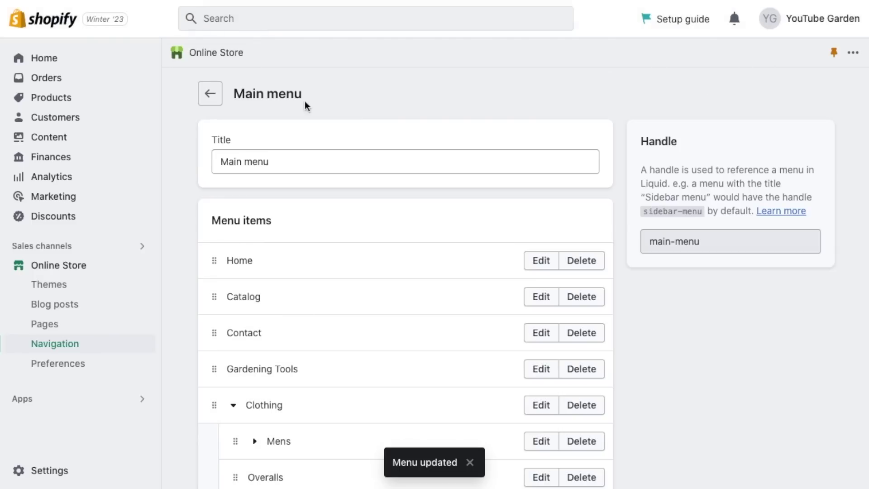
Return to the list of menus and open the Footer menu to inspect its items.
click(210, 93)
scroll(363, 326, down, 2)
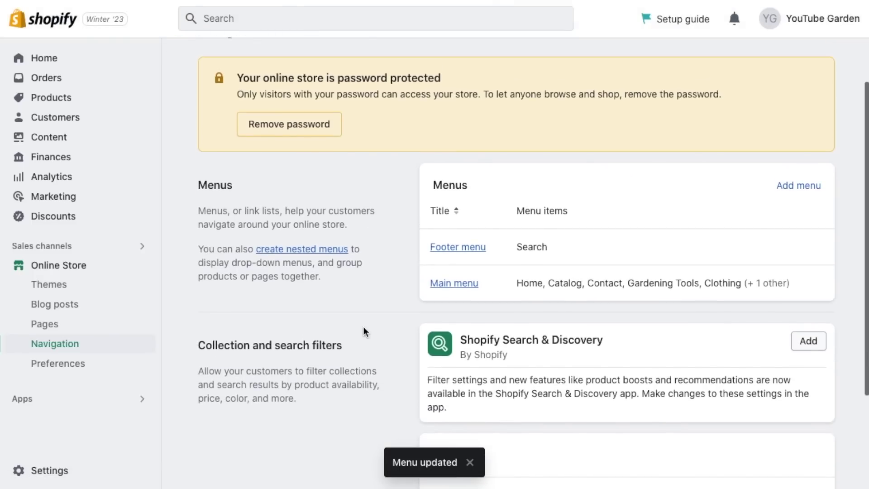
click(444, 249)
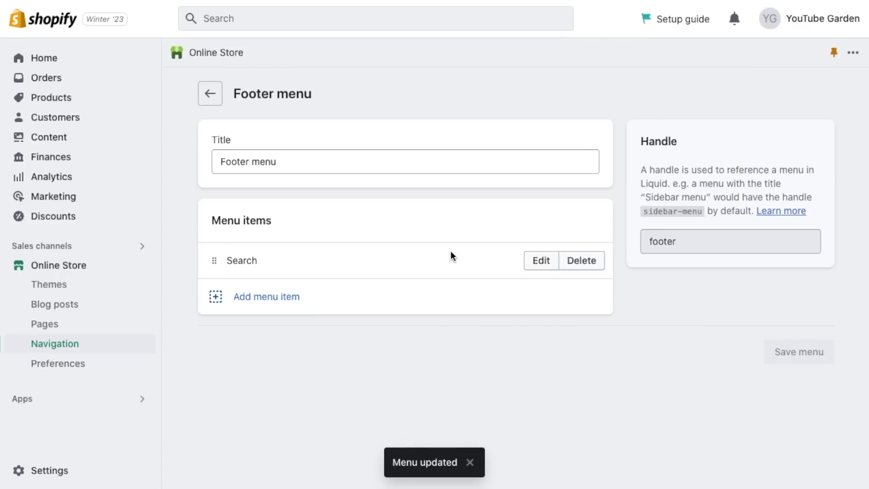
Create and save a visible page titled Shipping & Returns with the content "Enter your policies here.".
click(92, 331)
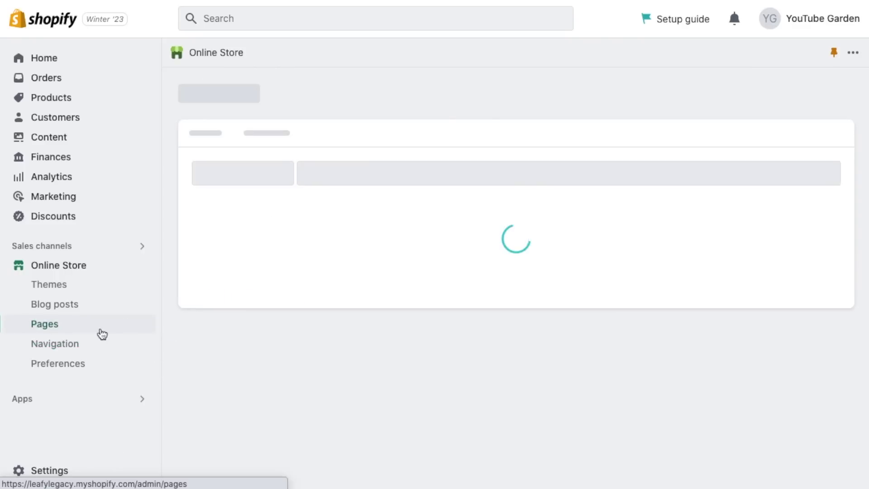
click(800, 108)
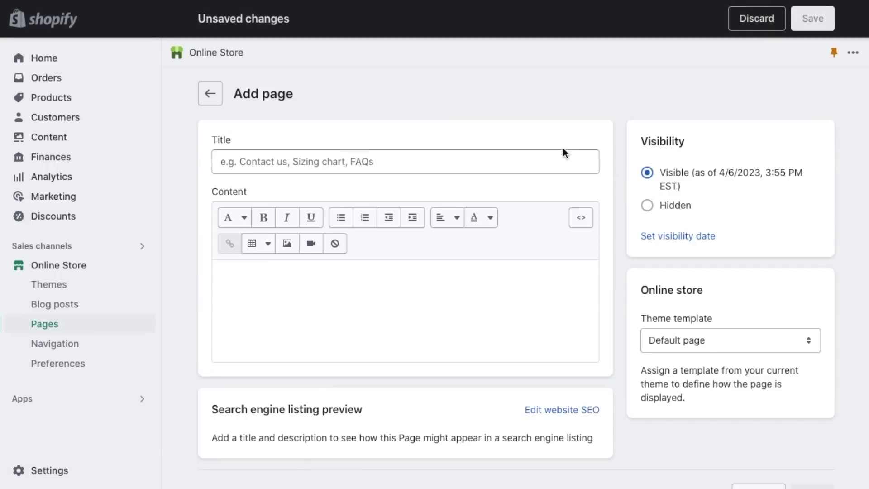
click(566, 156)
text(Shipping & Returns)
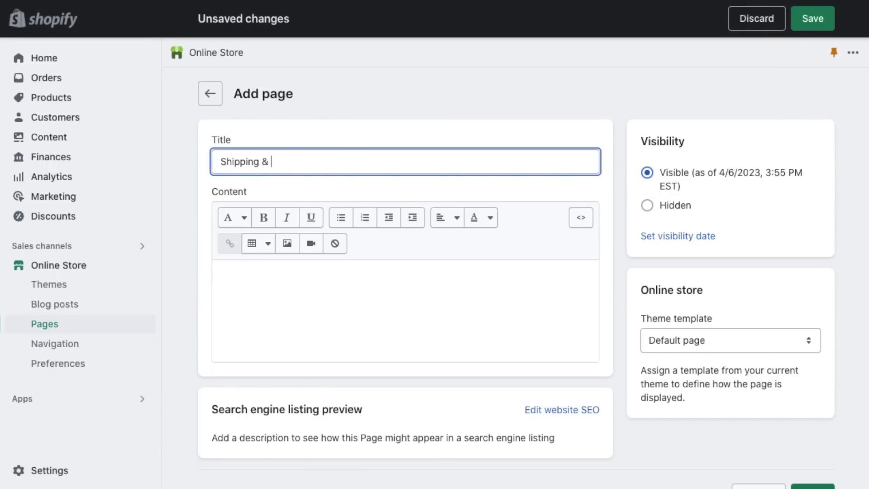
click(435, 279)
text(Enter your policies here.)
click(833, 19)
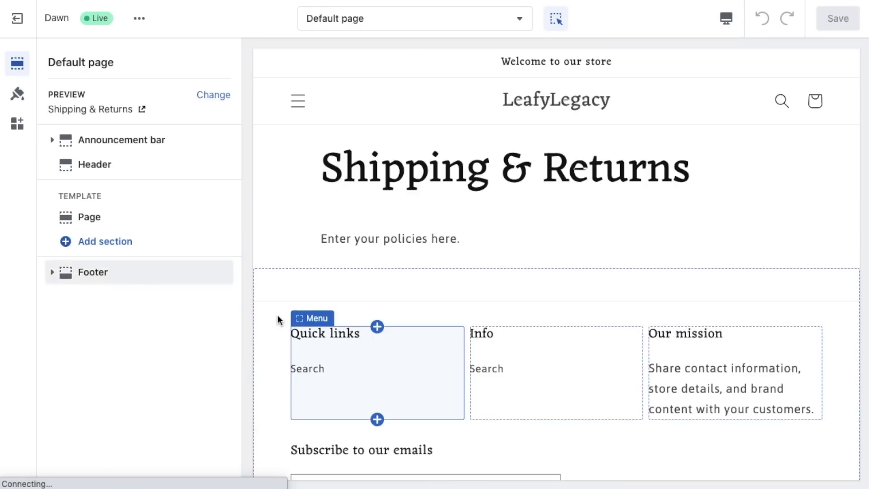
Add Image with text and Image banner sections to the Default page template previewing Shipping & Returns.
click(141, 250)
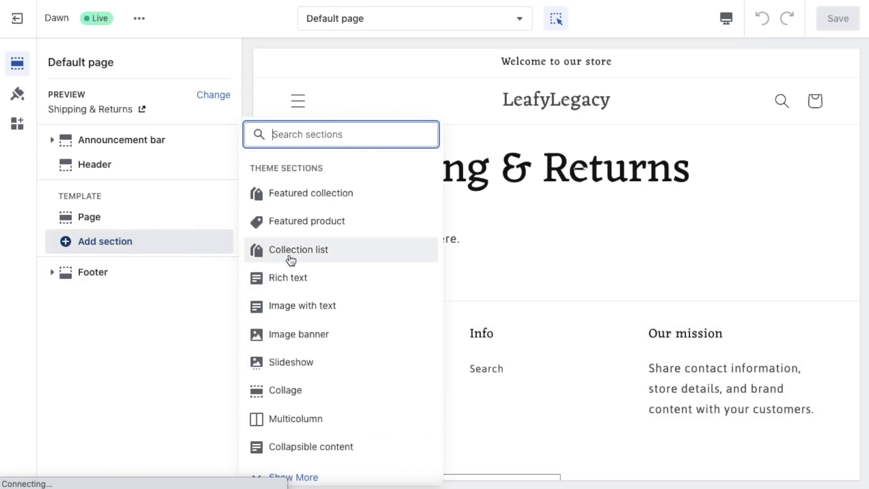
click(305, 308)
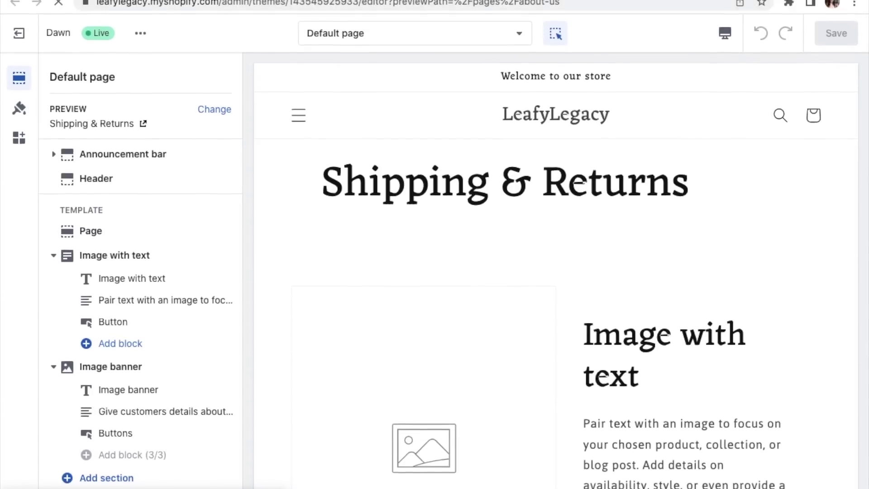
Switch to the draft Dawn theme's Default product template and add a Menu block to its footer.
click(363, 1)
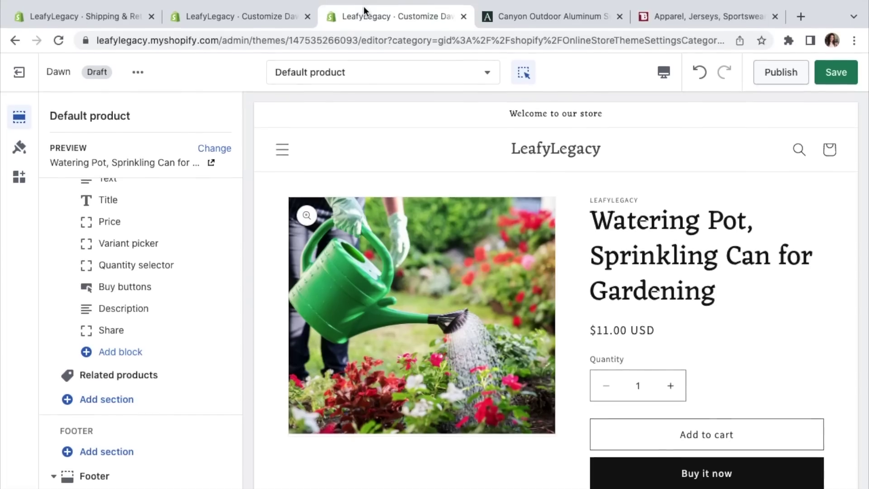
scroll(264, 243, down, 2)
scroll(262, 243, down, 10)
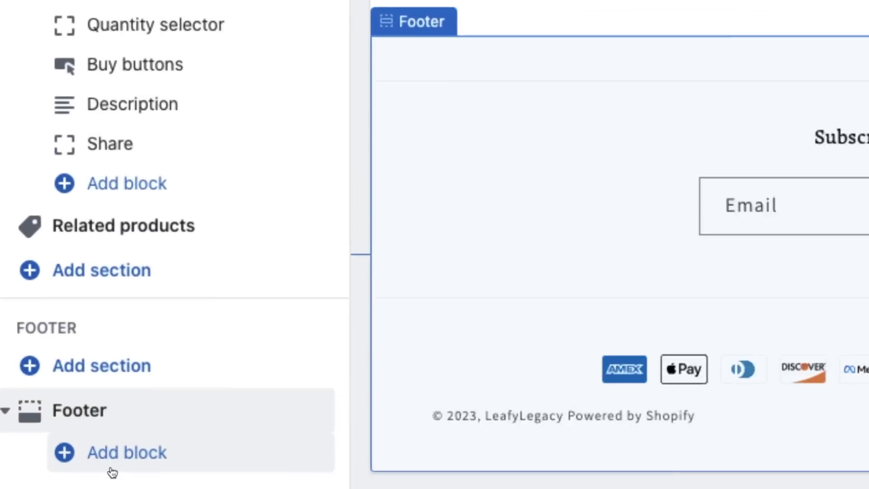
click(190, 450)
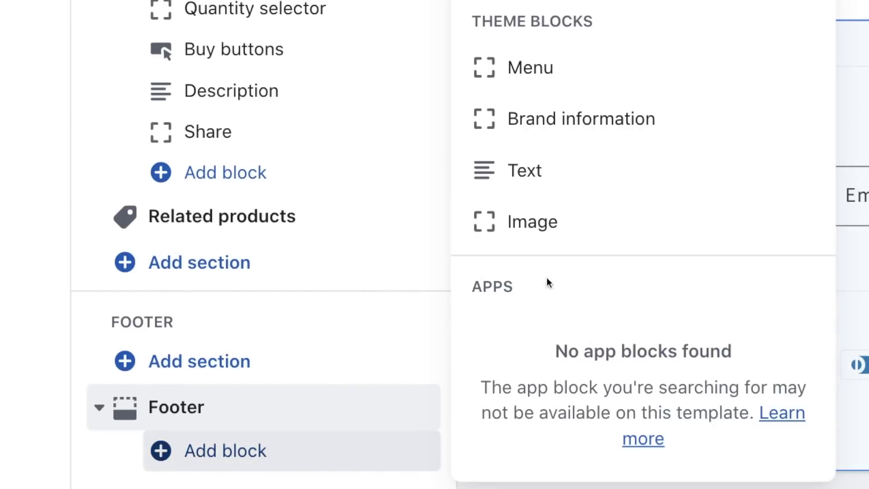
click(531, 69)
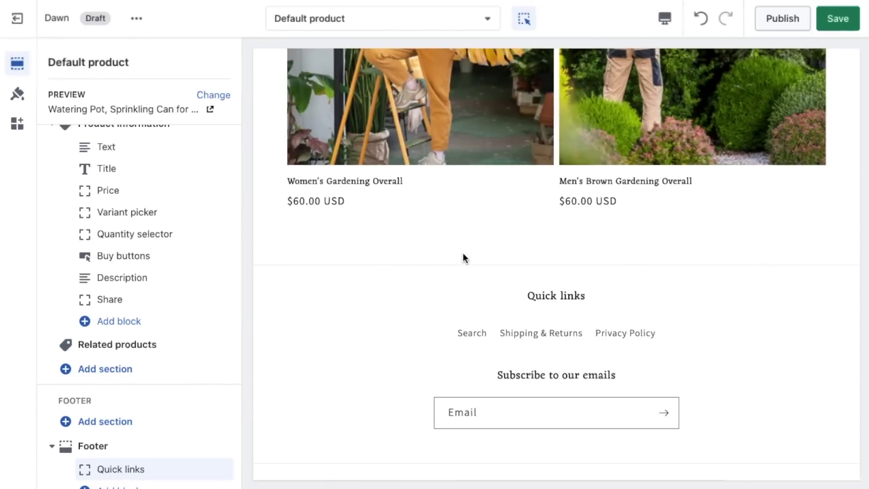
Inspect the menu assigned to the footer's Quick links block, then return to the section list without changing it.
scroll(181, 460, down, 1)
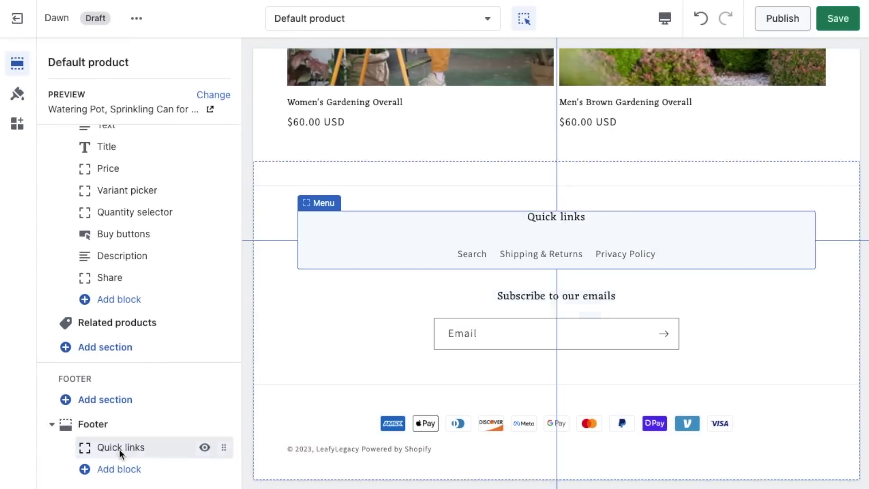
click(131, 446)
click(149, 300)
click(154, 330)
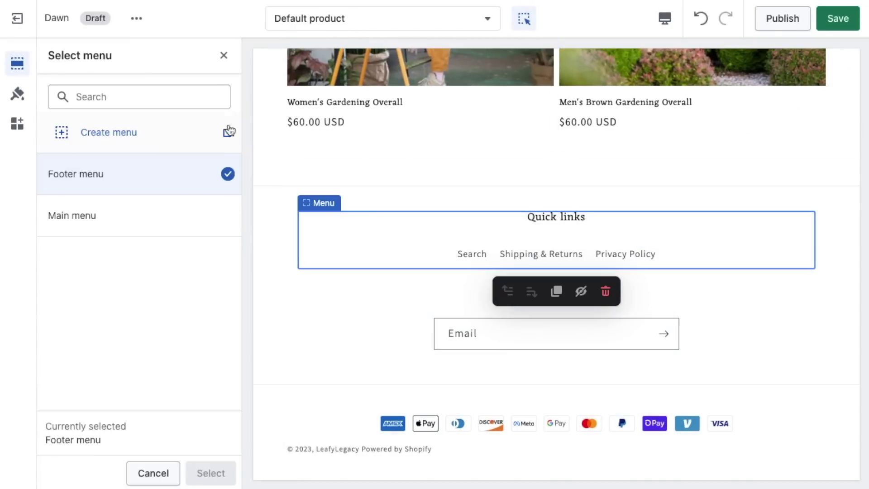
click(223, 54)
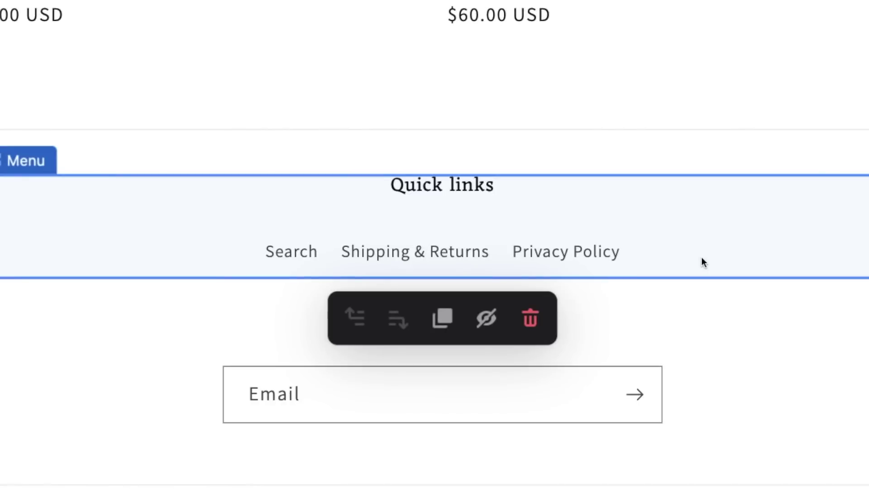
click(52, 62)
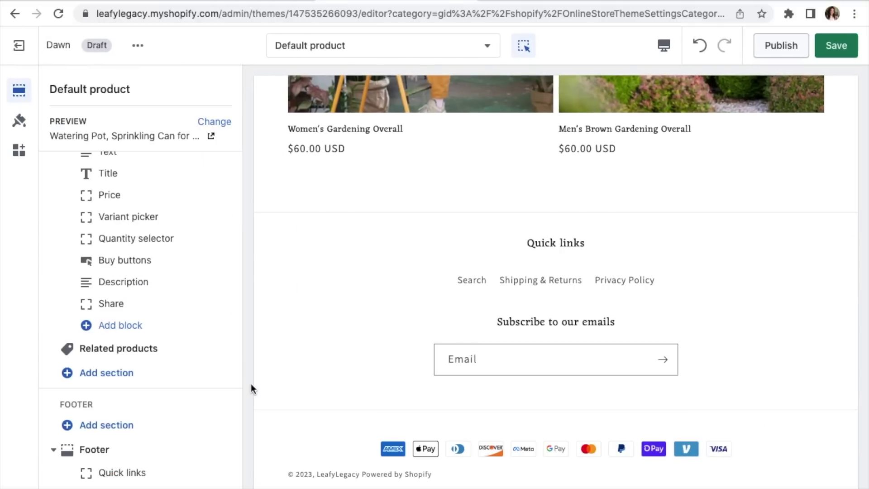
Open the Header section's settings, preview its main menu in the storefront navigation drawer, and save the draft theme.
scroll(218, 381, up, 5)
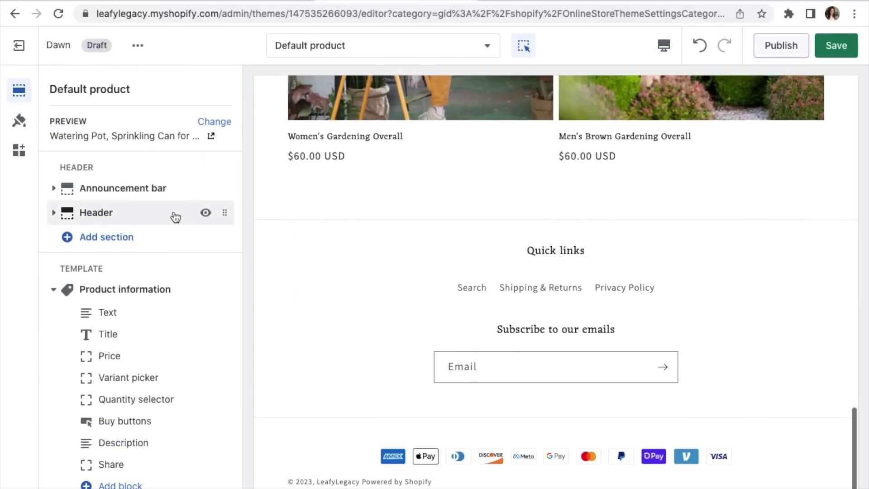
mouse_move(125, 220)
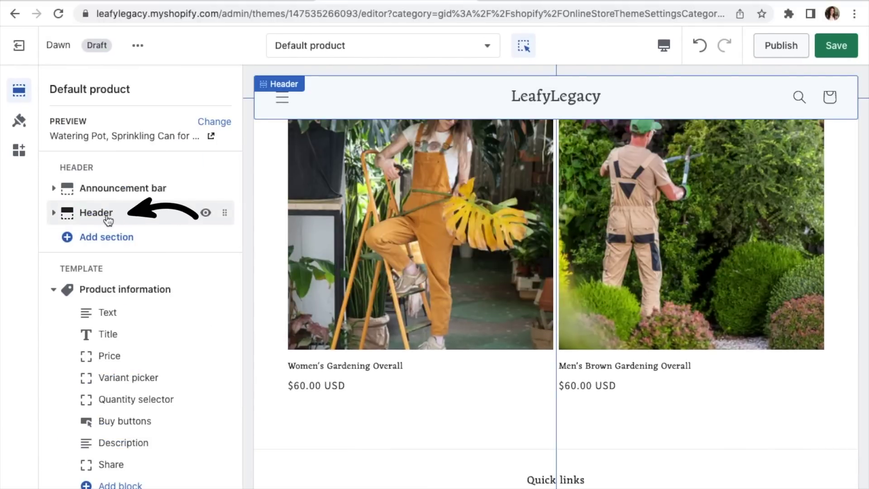
click(108, 220)
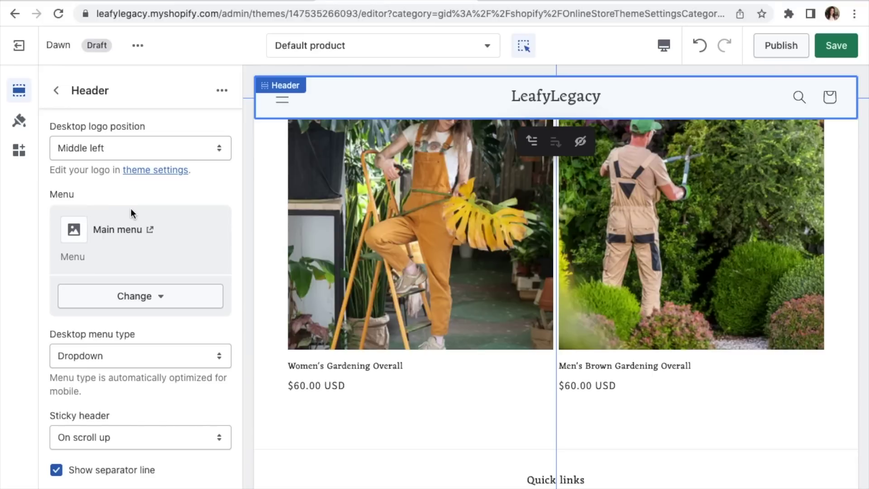
click(159, 300)
click(159, 300)
click(282, 101)
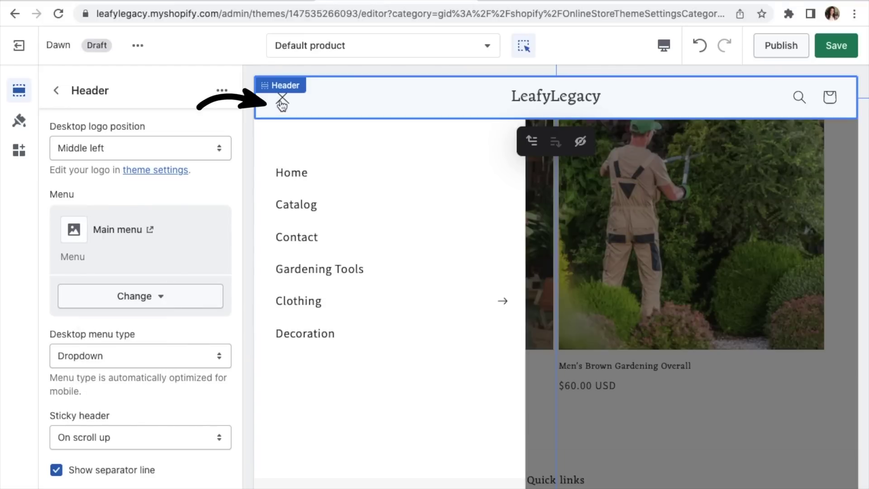
click(283, 103)
click(837, 53)
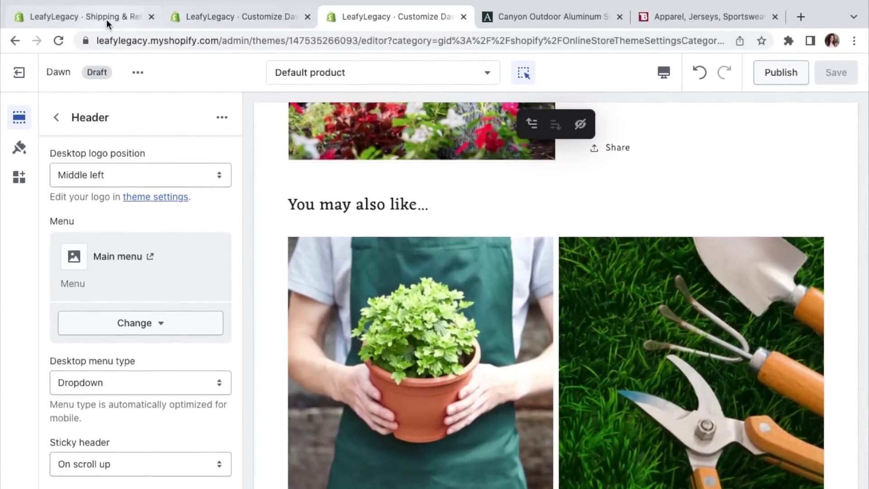
Return to the store admin and open the United States primary market under the Markets settings for review.
click(107, 17)
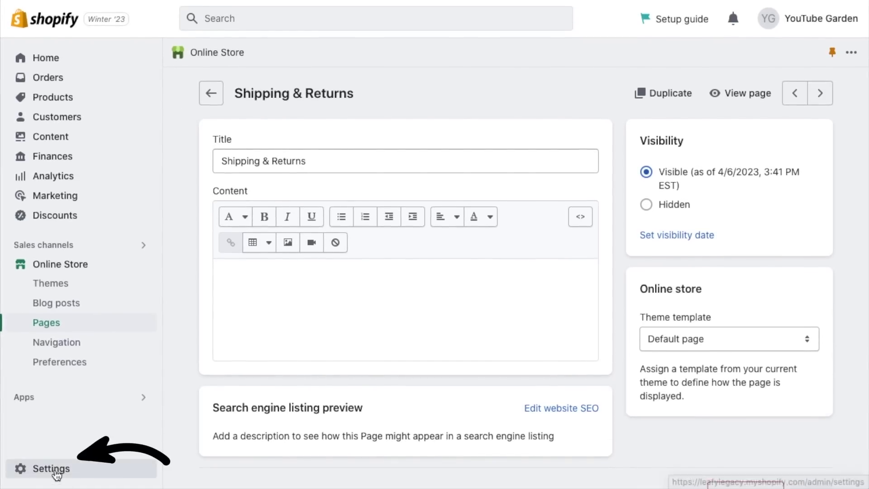
click(58, 478)
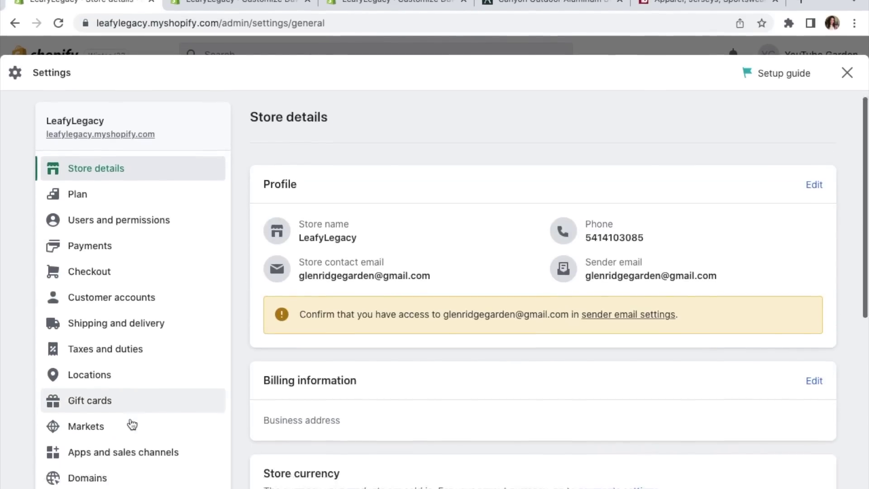
scroll(129, 407, down, 3)
click(111, 349)
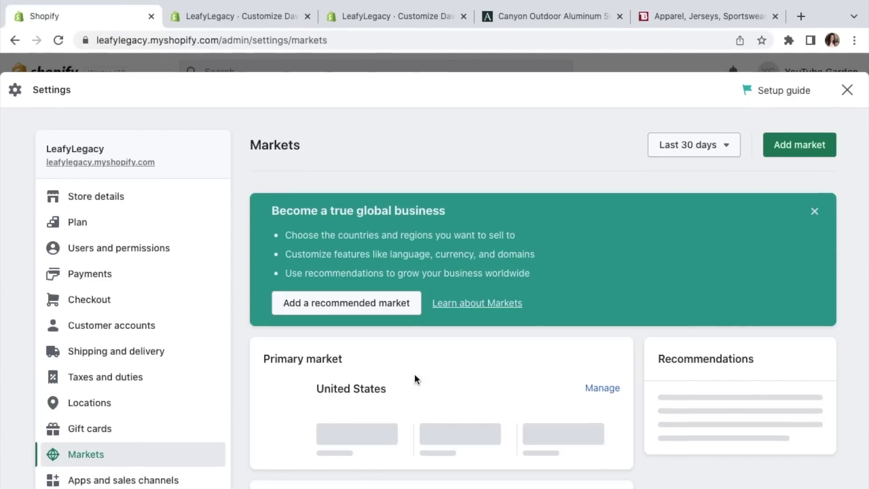
scroll(639, 317, down, 1)
scroll(639, 348, down, 3)
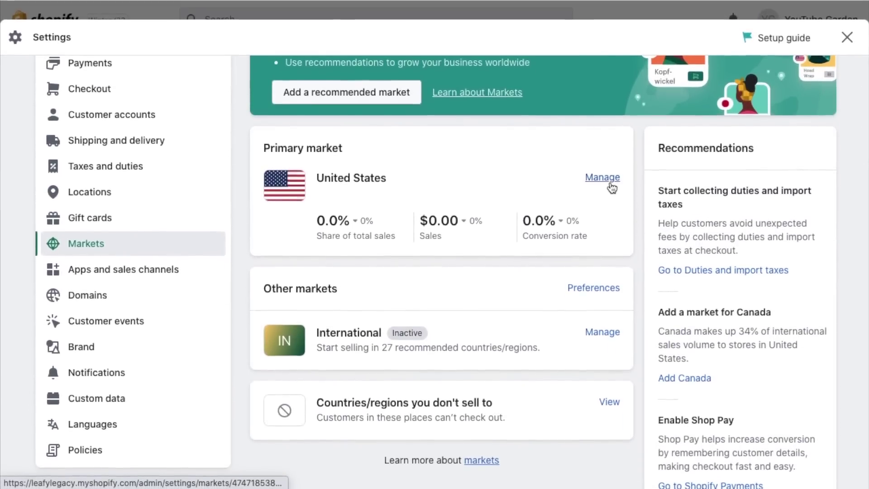
click(606, 187)
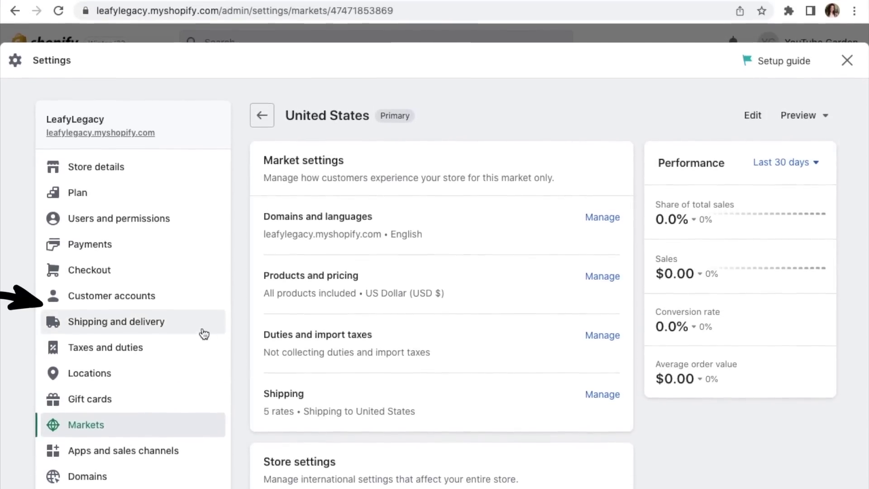
Review the Shipping and delivery settings, including general shipping rates, custom shipping rates and processing time.
click(204, 328)
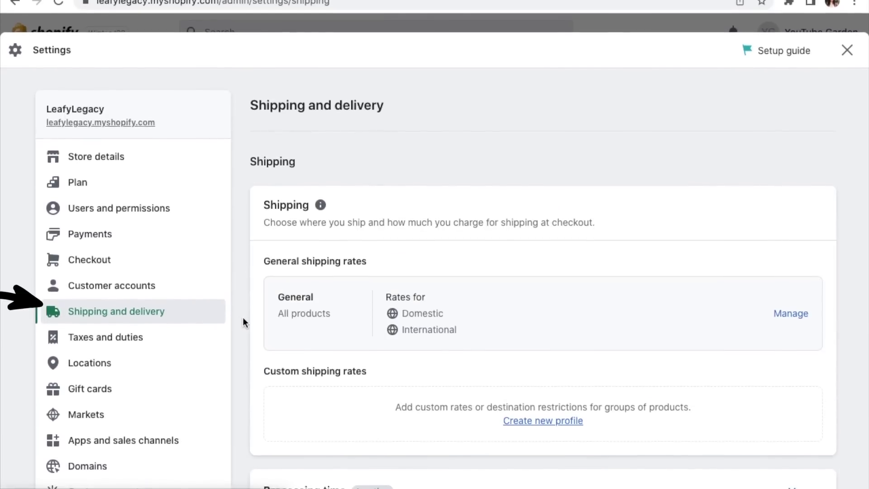
scroll(243, 316, down, 2)
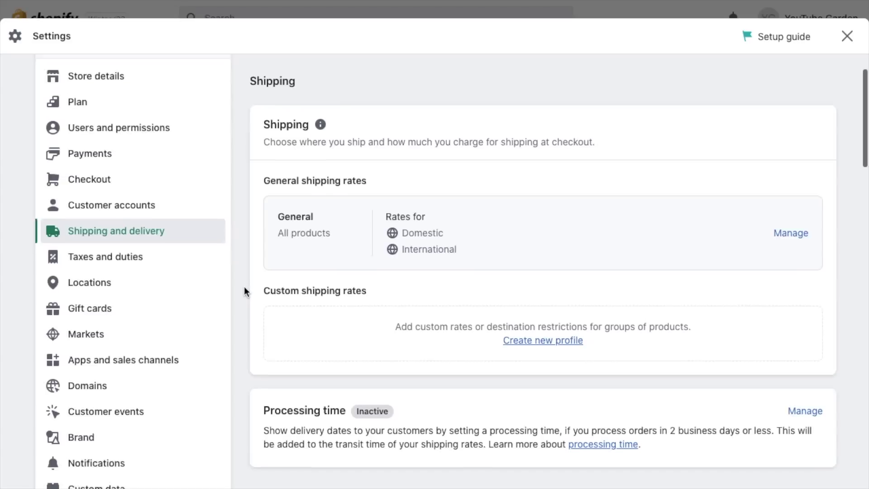
scroll(27, 283, down, 2)
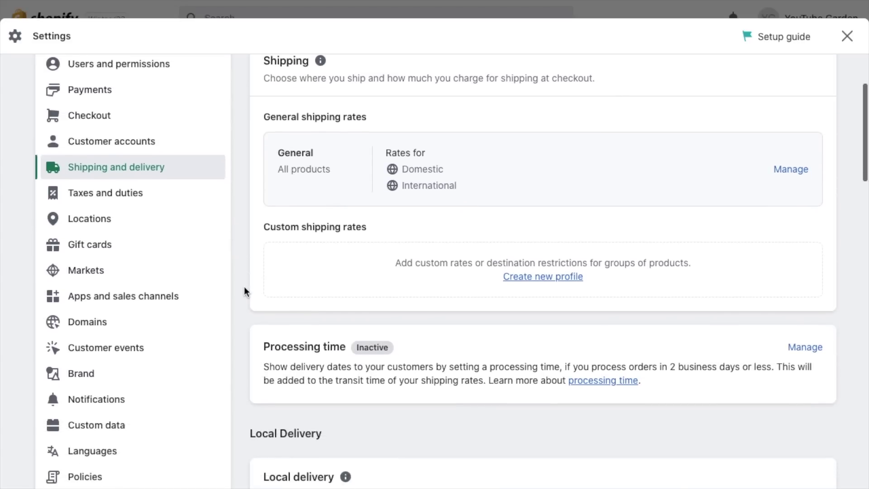
In the Brand settings, add the Leafy Legacy default logo and set the primary color to #0c8914.
click(124, 384)
scroll(241, 349, down, 2)
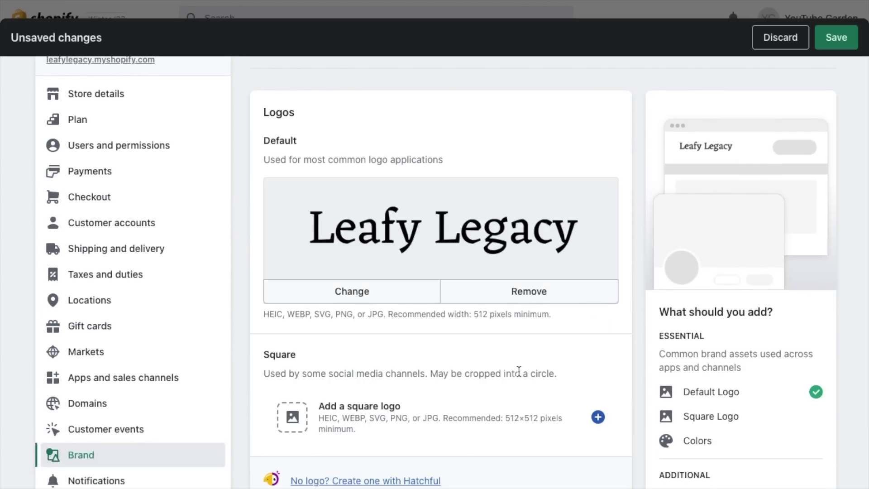
scroll(519, 370, down, 10)
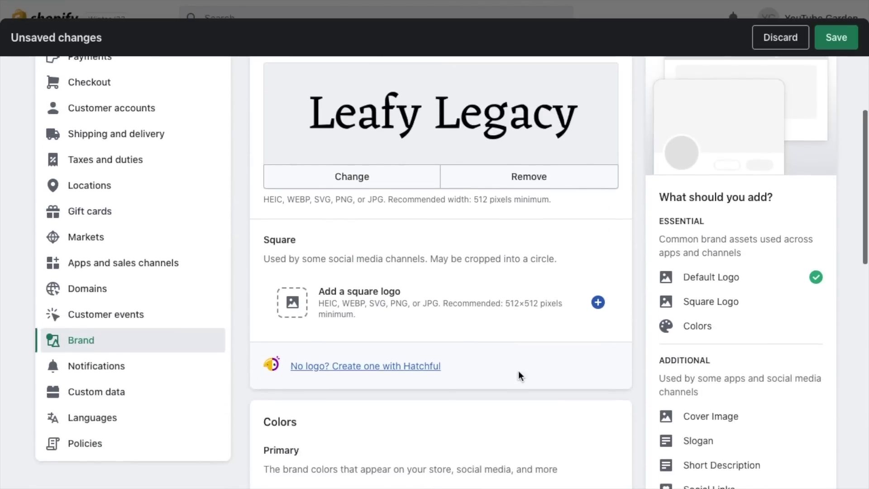
click(275, 219)
click(312, 293)
click(444, 296)
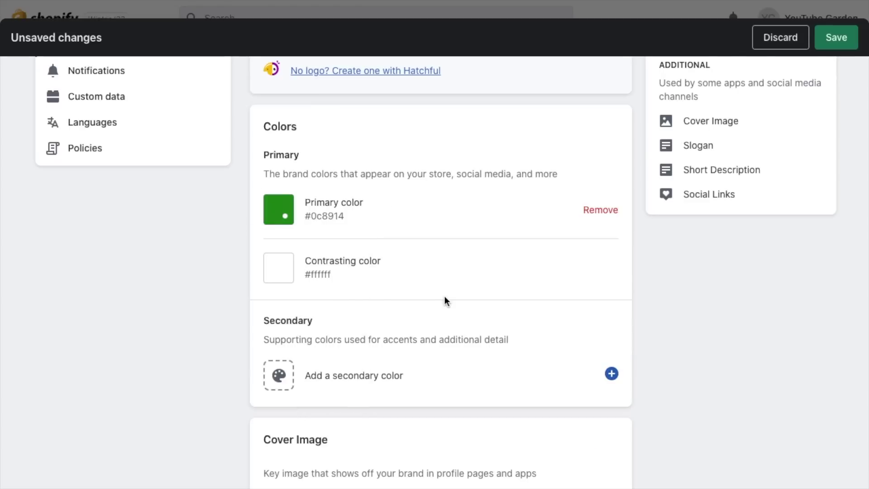
Set the brand's contrasting color to #64390e.
scroll(444, 296, down, 2)
click(278, 222)
click(336, 272)
click(308, 322)
click(475, 281)
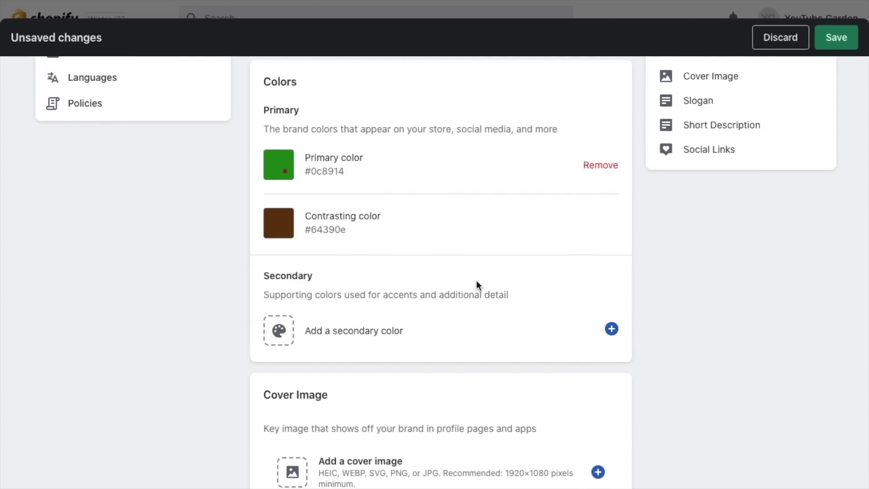
Review the slogan, short description and social link options and save the brand settings.
scroll(666, 322, down, 6)
scroll(666, 322, down, 10)
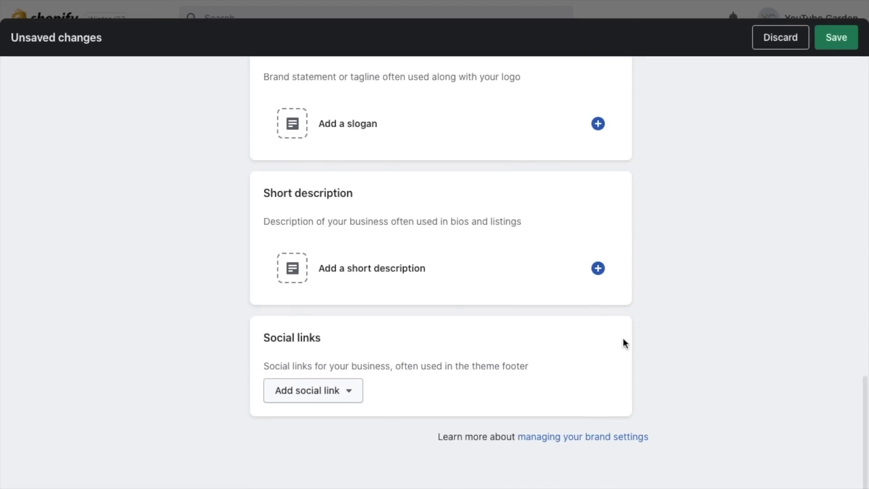
click(337, 394)
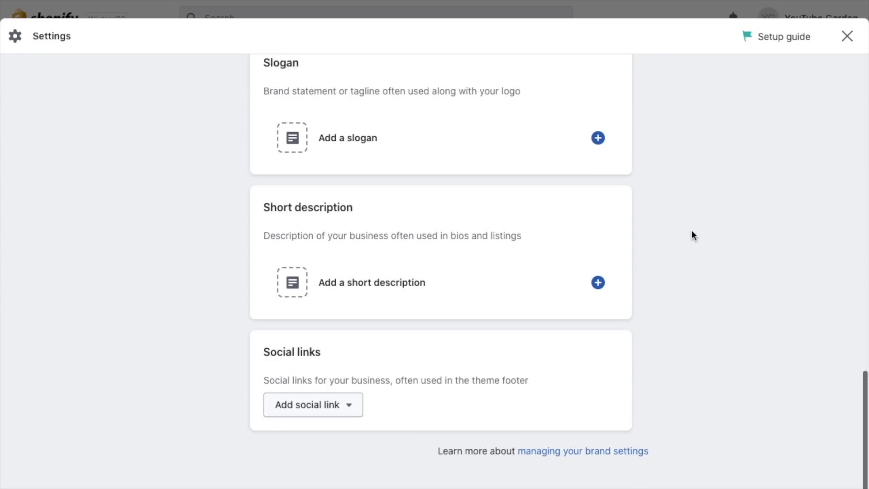
Open the Checkout settings and examine the customer contact method and account login options.
scroll(691, 231, up, 20)
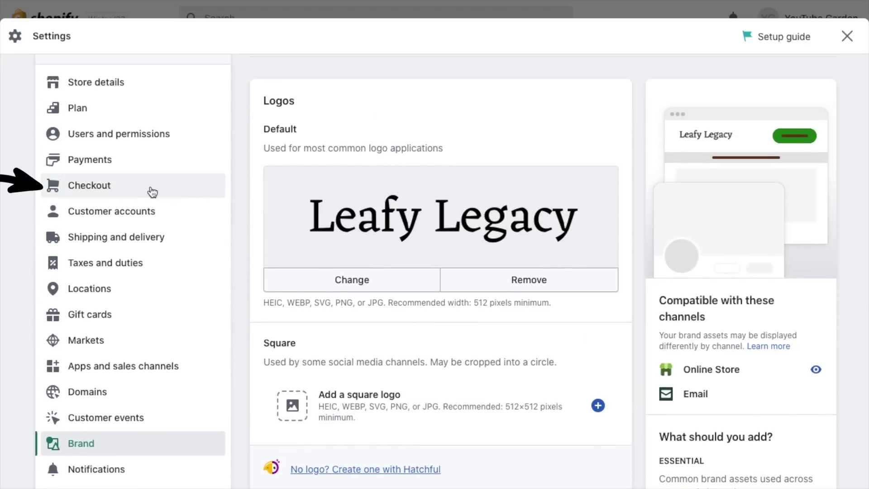
click(146, 188)
scroll(240, 238, down, 4)
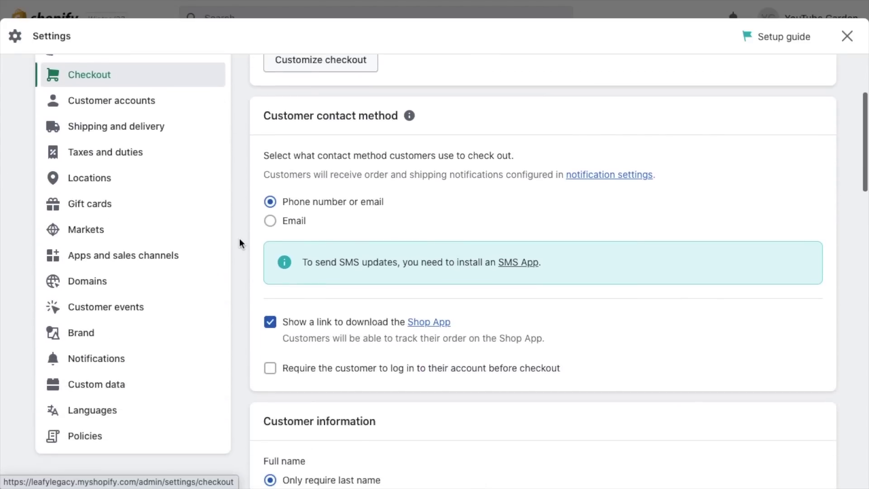
scroll(240, 238, down, 2)
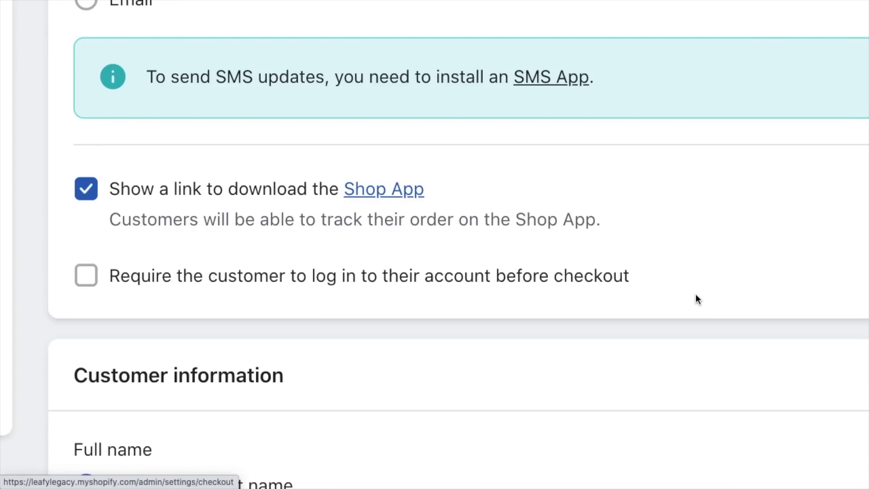
Highlight the heading "Guest Checkout as a Solution to 'Account Fatigue'" in the guest checkout article.
scroll(696, 294, down, 1)
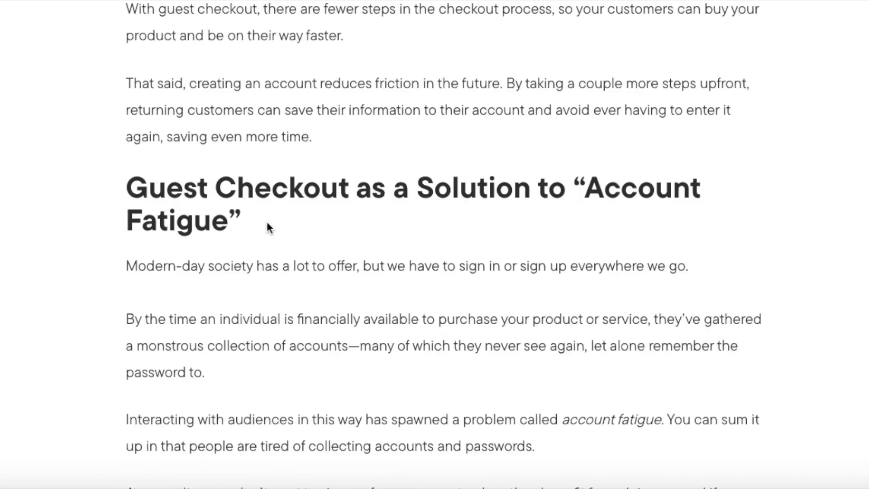
drag(268, 221, 115, 183)
click(115, 183)
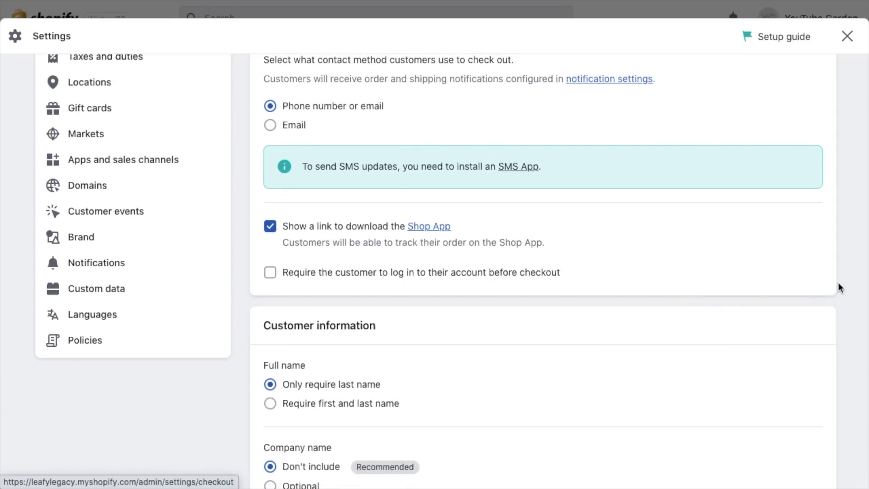
Review the remaining checkout settings for customer information, tipping and order processing.
scroll(838, 282, down, 4)
scroll(838, 283, down, 12)
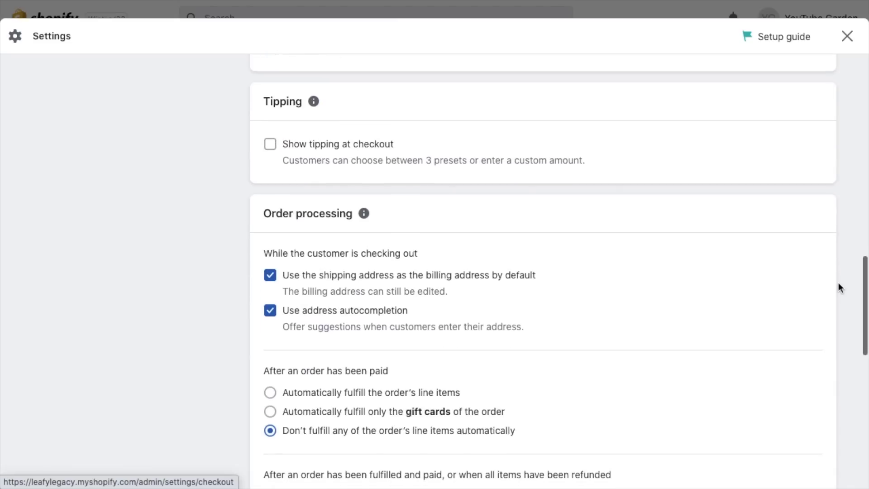
Open the Payments settings and review Shopify Payments and the additional payment methods PayPal and Amazon Pay.
scroll(838, 284, up, 16)
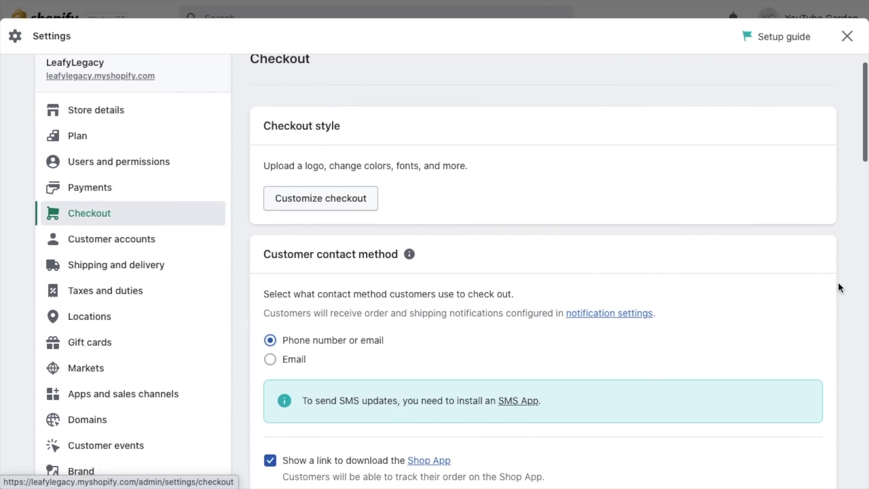
scroll(838, 282, up, 1)
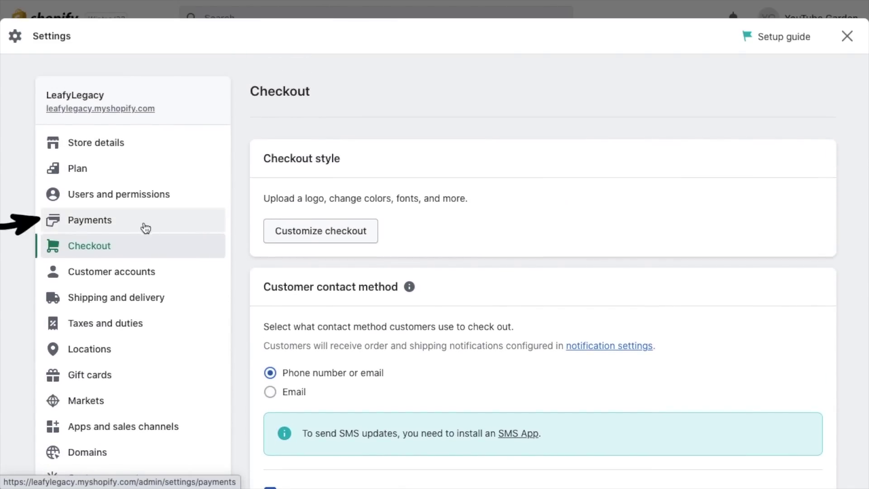
click(120, 229)
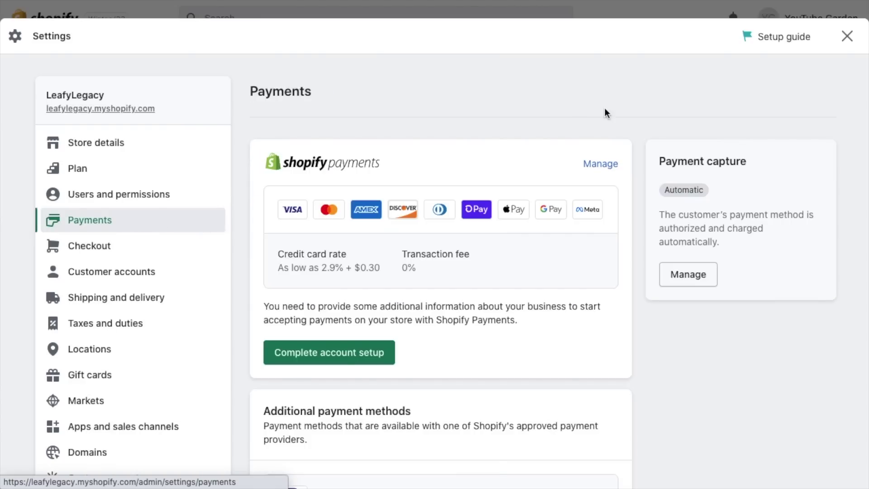
scroll(652, 359, down, 5)
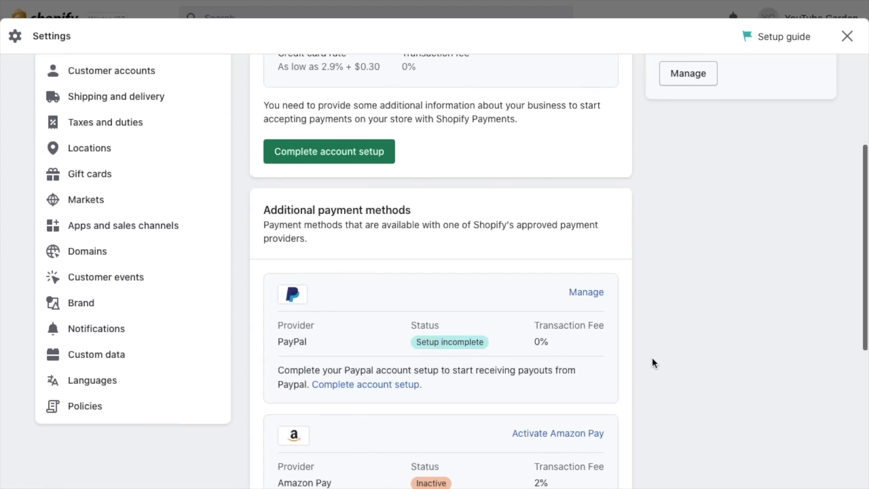
scroll(652, 361, down, 3)
scroll(656, 378, down, 4)
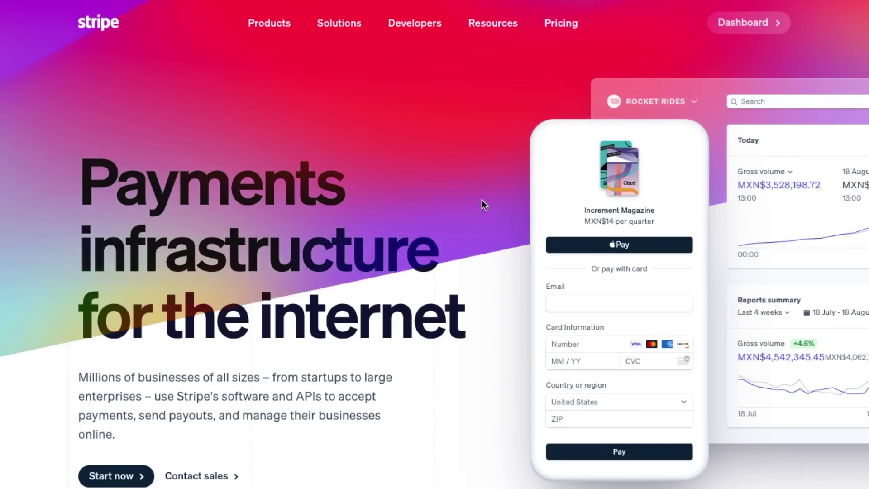
Look through the Stripe homepage, including its customer logos and the payments products overview.
scroll(493, 309, down, 8)
scroll(493, 312, down, 10)
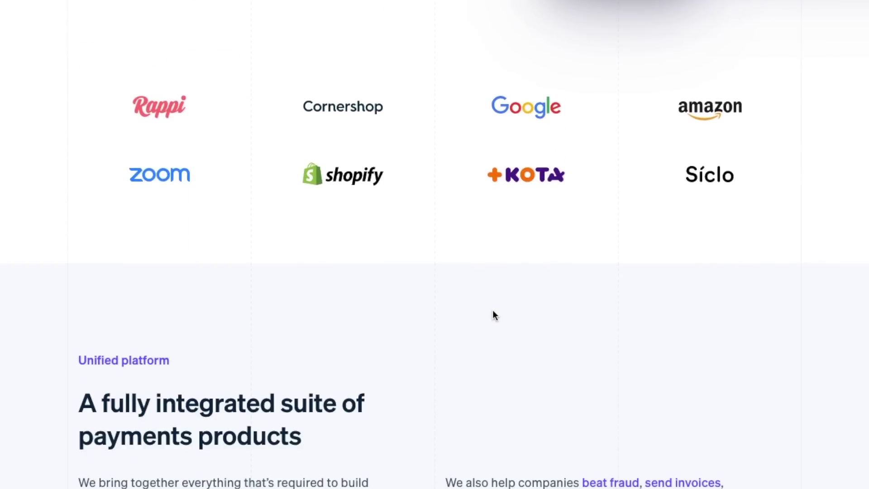
scroll(493, 309, down, 3)
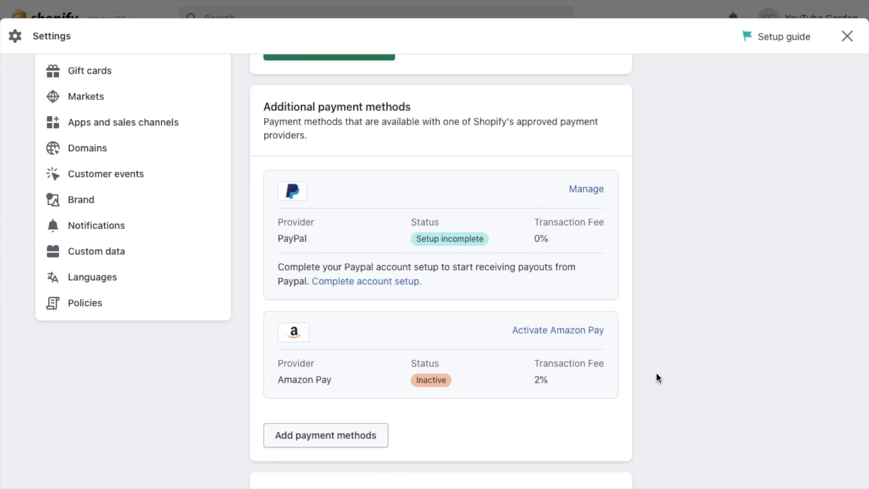
Open the list of payment methods that can be added to the store, then return to the Payments settings.
scroll(430, 313, down, 4)
click(326, 263)
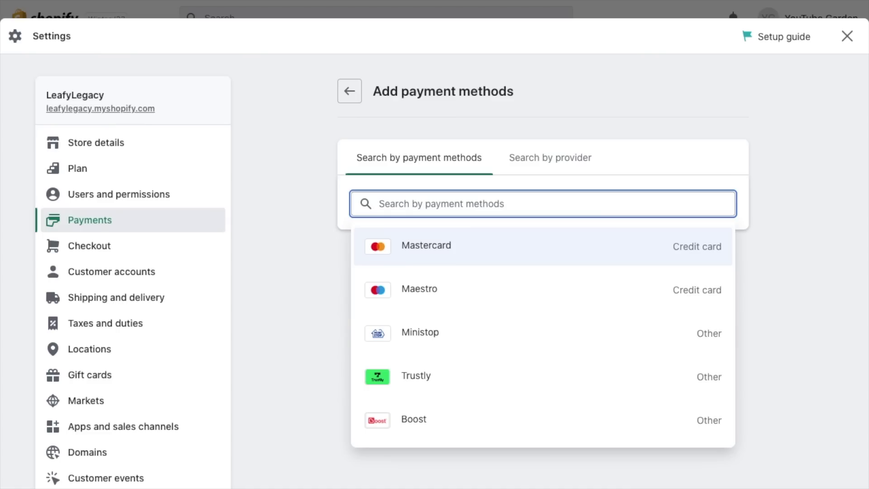
click(335, 198)
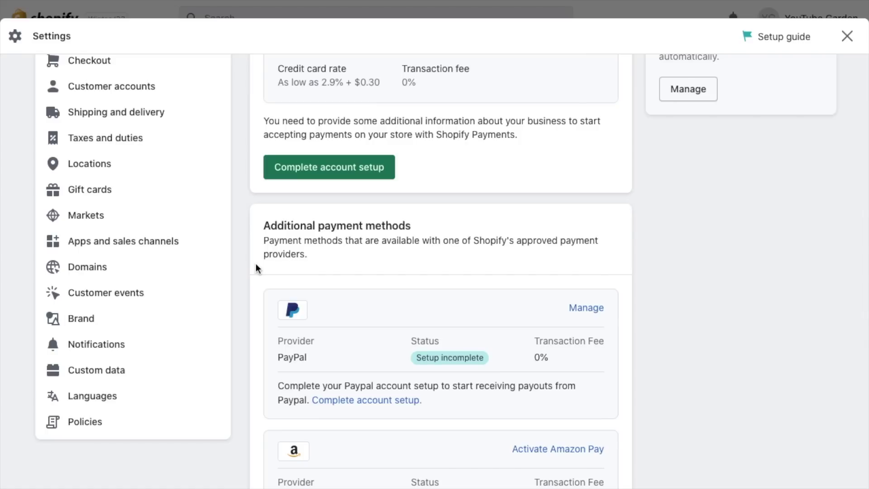
scroll(256, 268, up, 3)
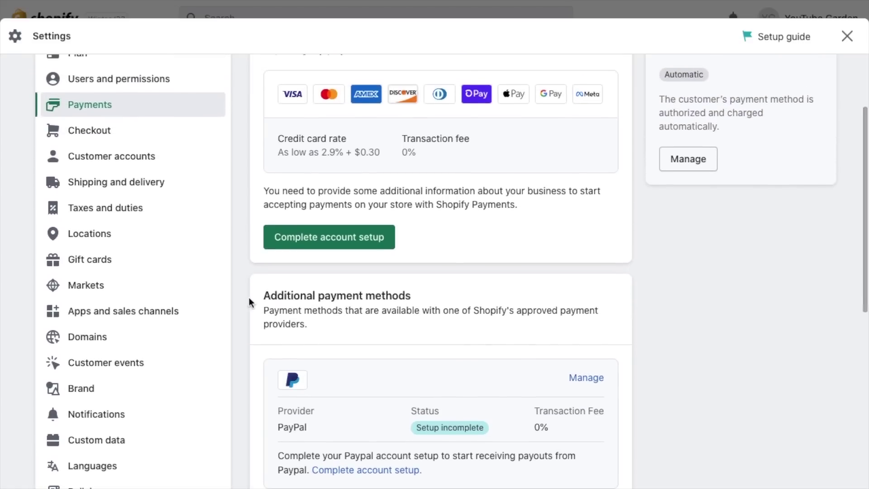
Open the Domains settings, view the form for buying a new domain and return to the domain overview.
click(107, 345)
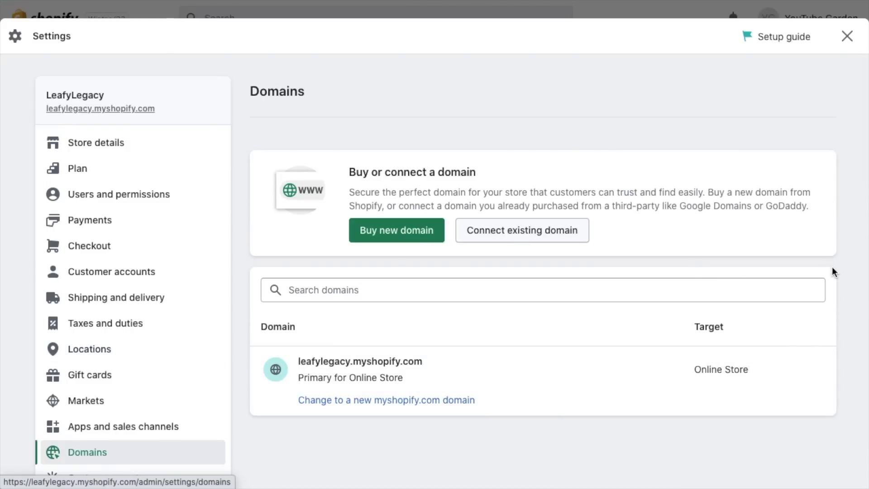
scroll(844, 303, down, 2)
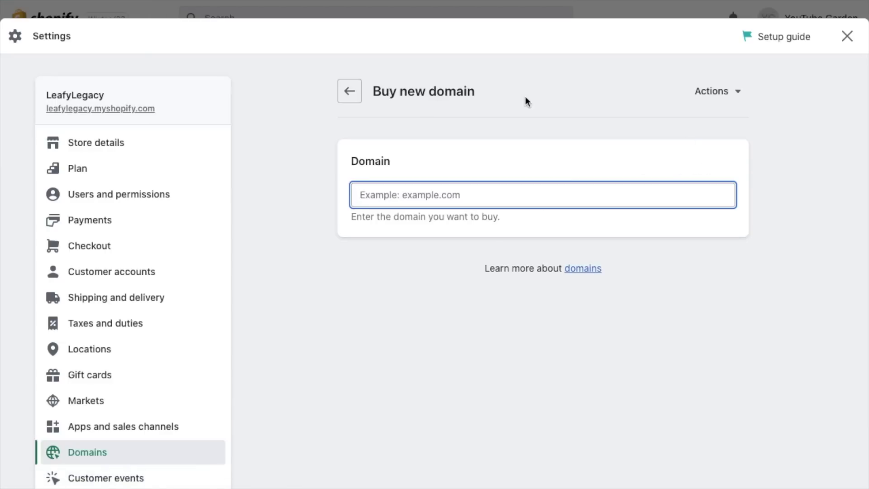
click(350, 91)
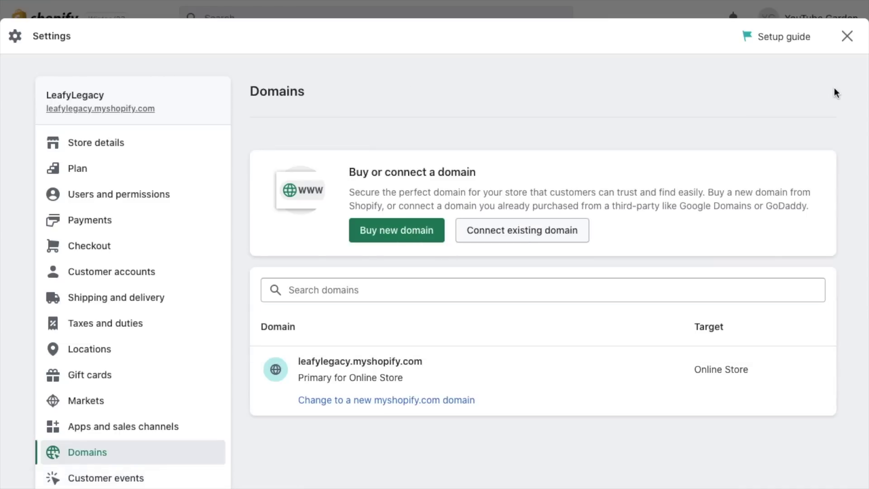
Leave the settings and remove the password protection from the online store on the Themes page.
click(851, 43)
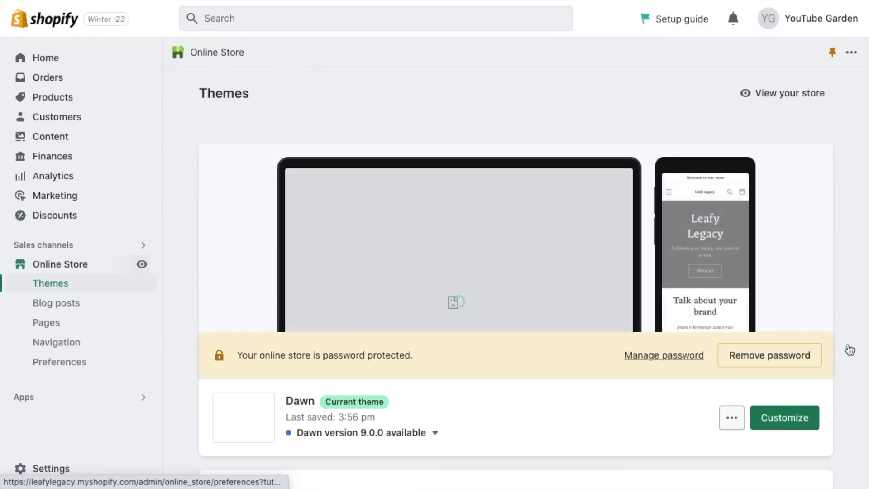
scroll(849, 348, down, 2)
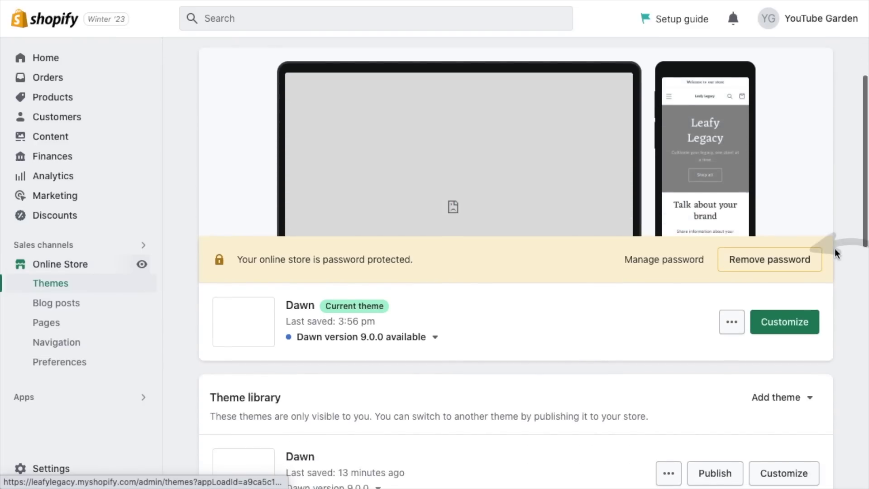
click(802, 259)
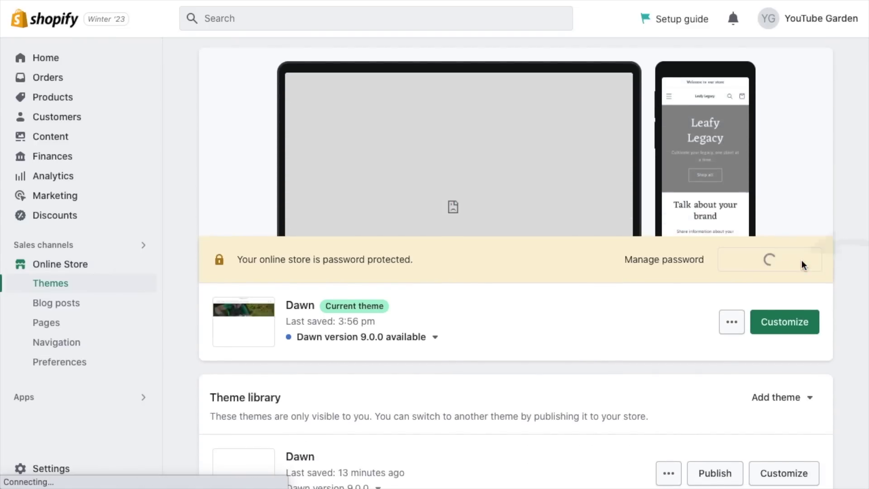